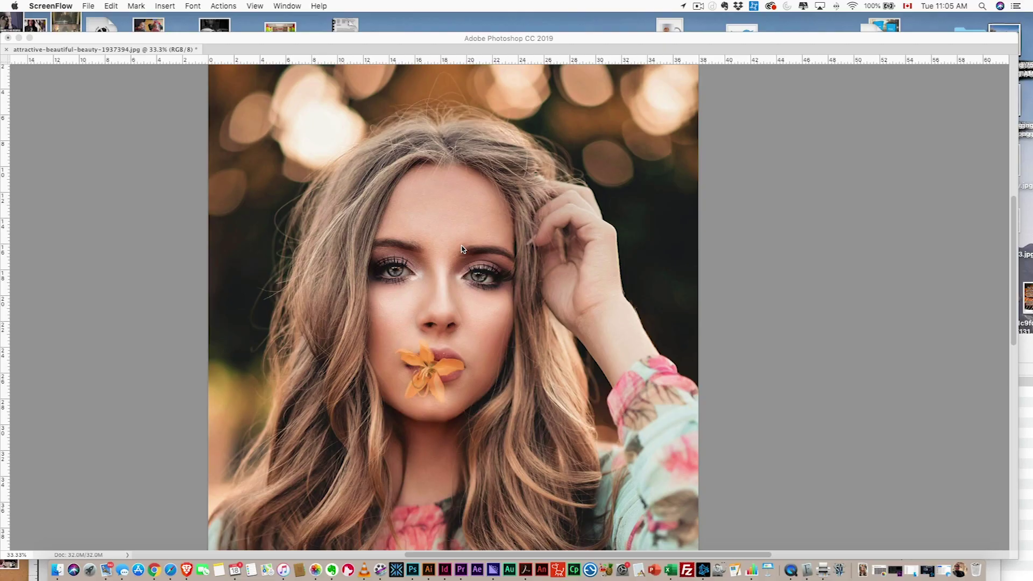
Duplicate the Background layer and open the copy in the Select and Mask workspace
click(435, 42)
click(436, 38)
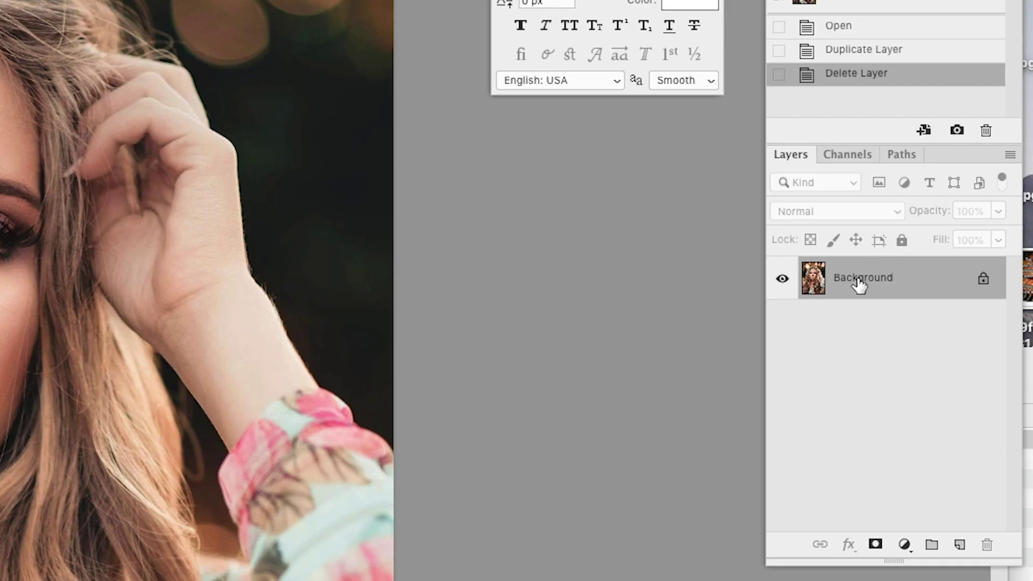
drag(848, 281, 959, 544)
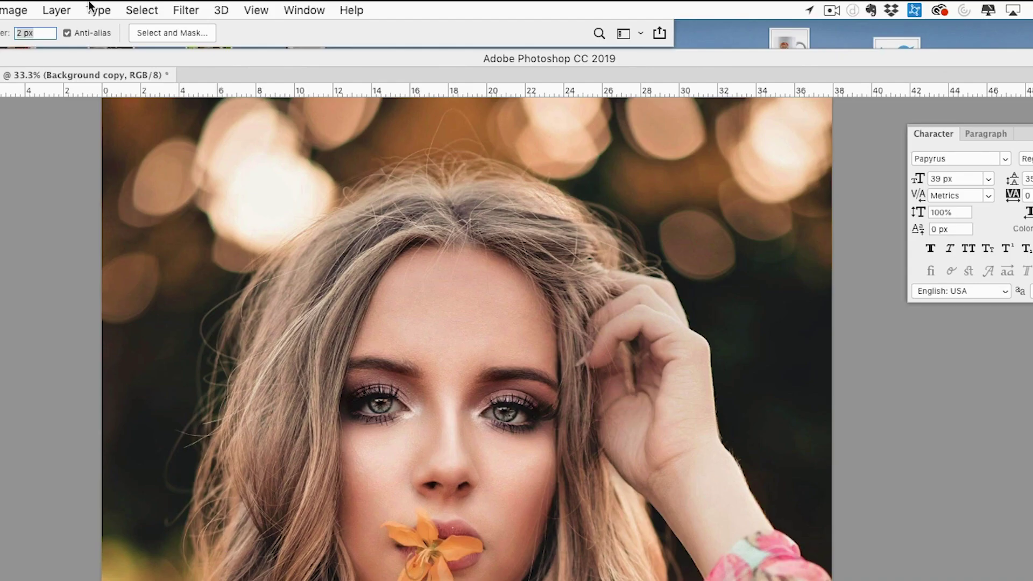
click(229, 6)
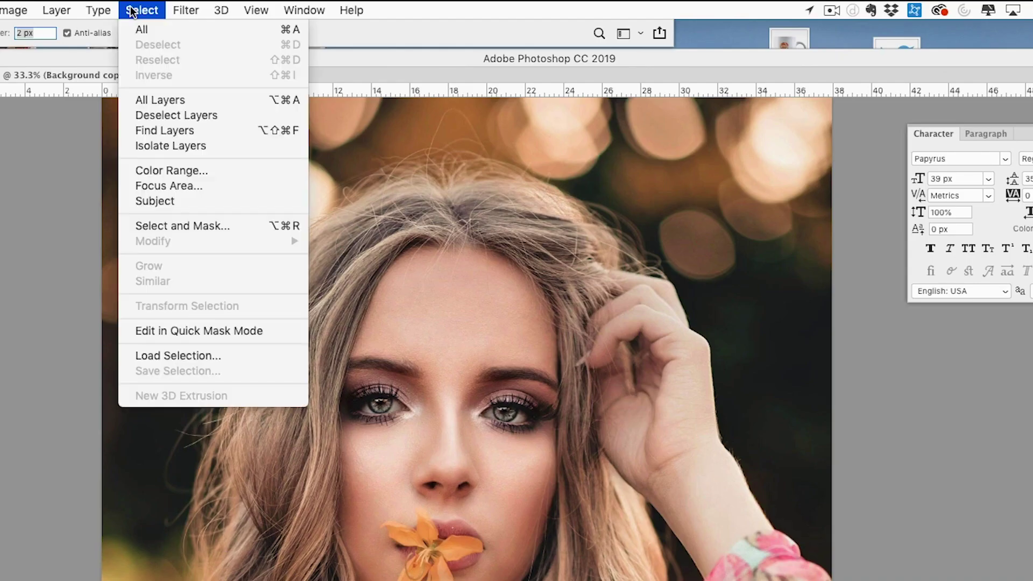
click(136, 225)
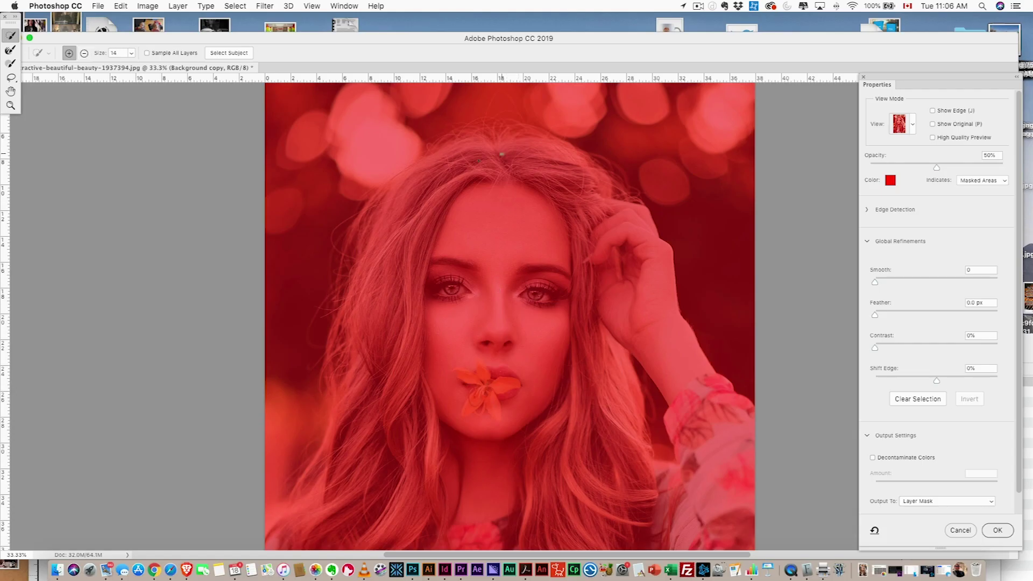
Quick-select the hair on the image's left side, from the centre parting down beside the cheek
mouse_move(414, 236)
mouse_down()
mouse_move(398, 231)
mouse_move(399, 354)
mouse_up()
scroll(409, 257, up, 1)
drag(400, 395, 413, 407)
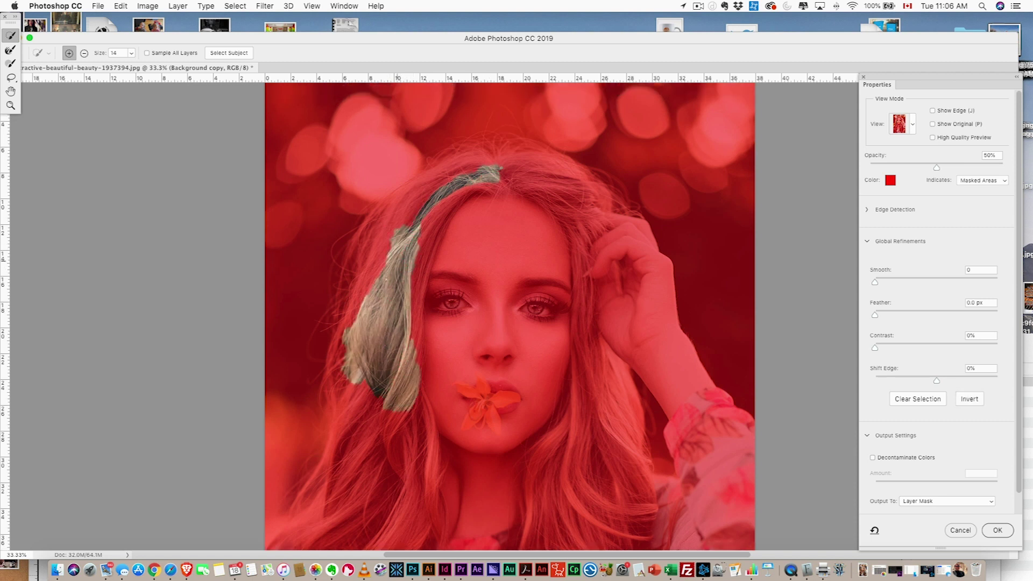
mouse_move(383, 252)
mouse_down()
mouse_move(402, 206)
mouse_move(484, 161)
mouse_move(434, 234)
mouse_up()
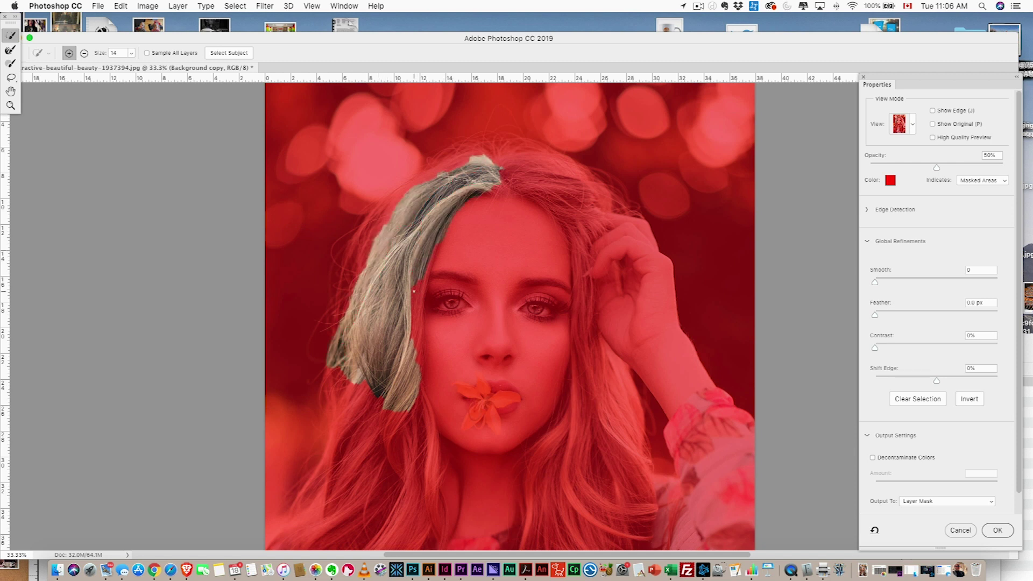
drag(418, 286, 413, 335)
Extend the selection to the outer edge of the hair from the crown down the image's left side
scroll(410, 379, up, 1)
scroll(411, 371, down, 2)
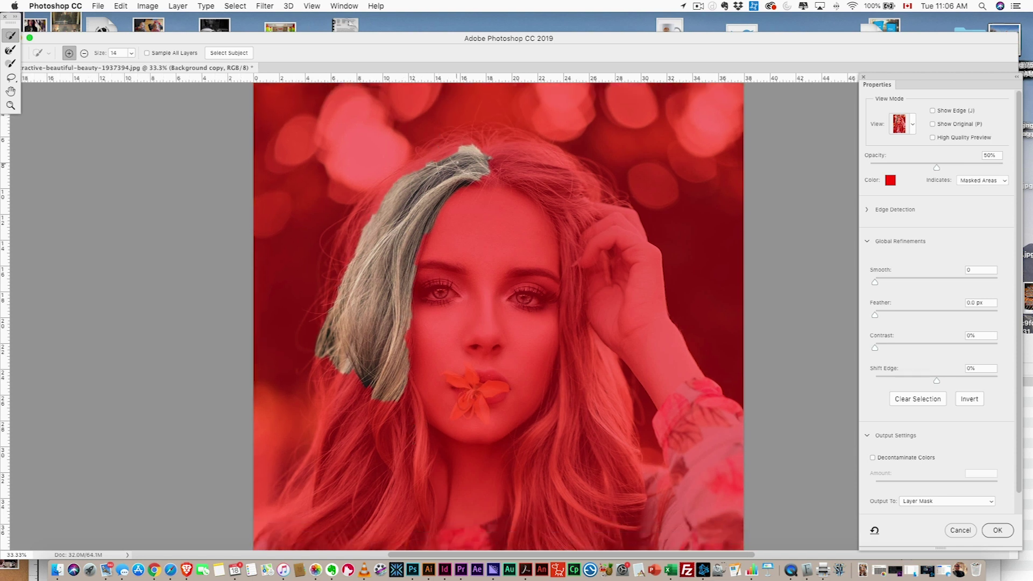
drag(457, 148, 435, 159)
drag(385, 192, 349, 253)
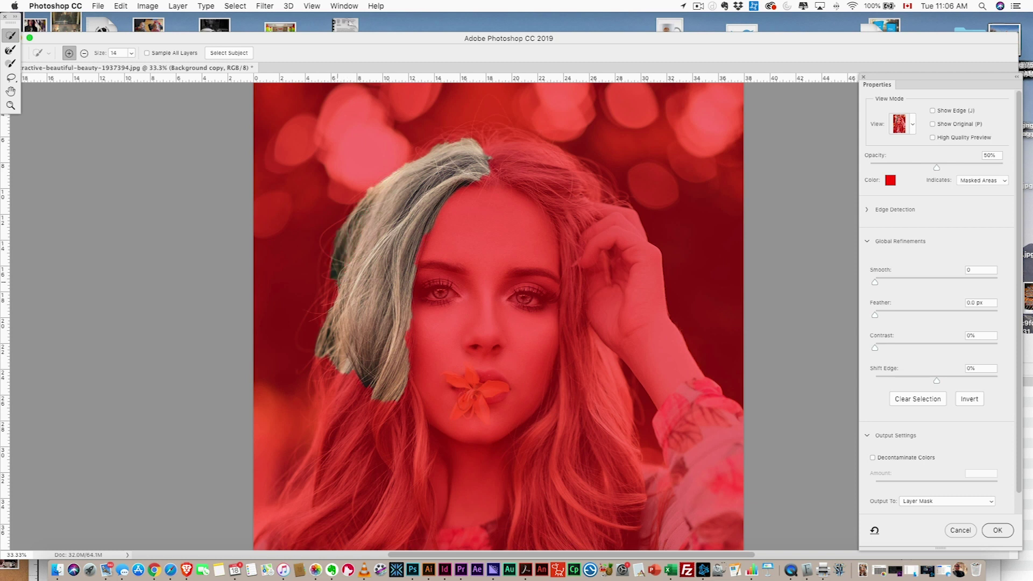
Add the lower lengths of hair over the shoulder on the image's left side to the selection
scroll(331, 345, down, 3)
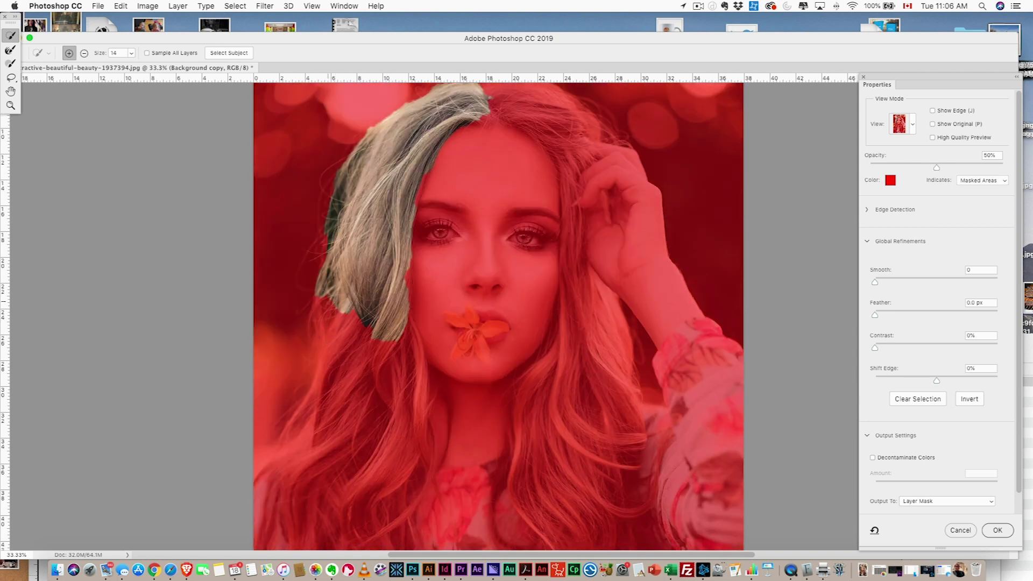
mouse_move(321, 334)
mouse_down()
mouse_move(344, 335)
mouse_move(317, 425)
mouse_up()
scroll(317, 425, down, 4)
mouse_move(307, 361)
mouse_down()
mouse_move(264, 409)
mouse_move(269, 369)
mouse_up()
scroll(304, 400, down, 3)
mouse_move(317, 332)
mouse_down()
mouse_move(269, 468)
mouse_move(301, 431)
mouse_move(338, 463)
mouse_up()
scroll(374, 464, down, 3)
scroll(374, 464, down, 1)
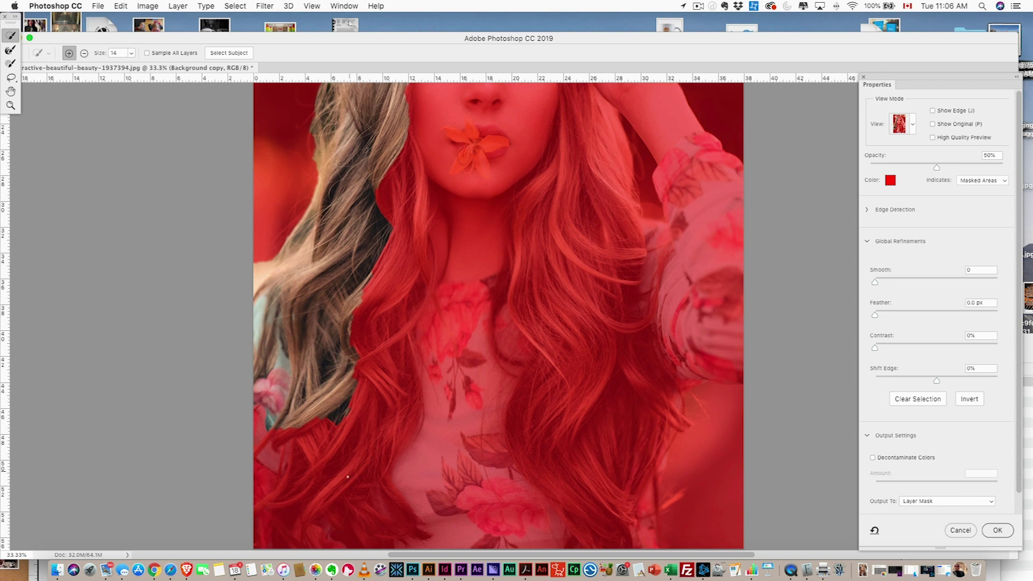
Add the inner strands beside the neck and the bottom curls of the left-hand hair to the selection
drag(389, 390, 383, 366)
scroll(412, 258, up, 3)
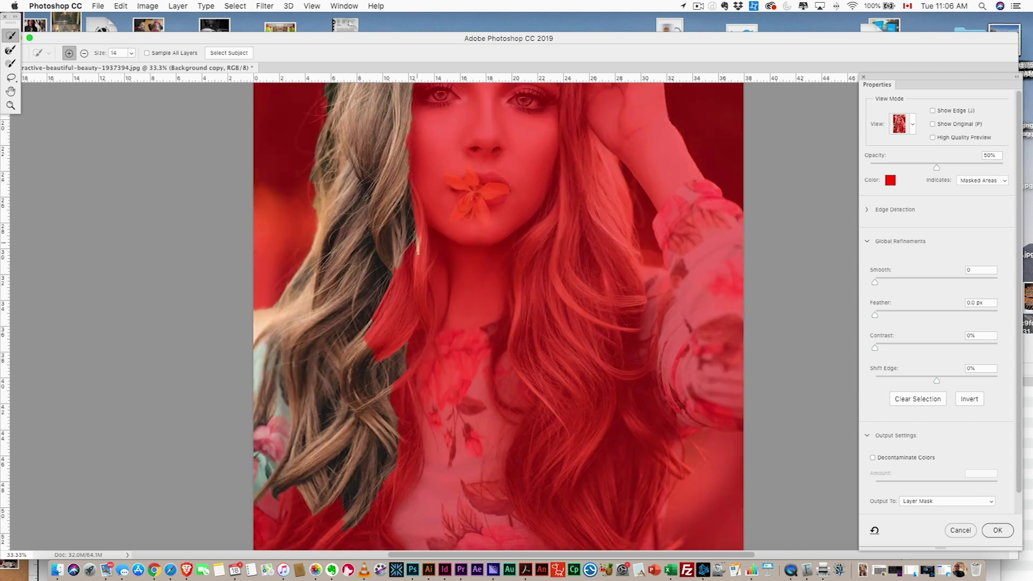
drag(418, 238, 416, 290)
scroll(410, 383, down, 3)
mouse_move(423, 354)
mouse_down()
mouse_move(391, 385)
mouse_move(401, 433)
mouse_up()
scroll(395, 377, down, 6)
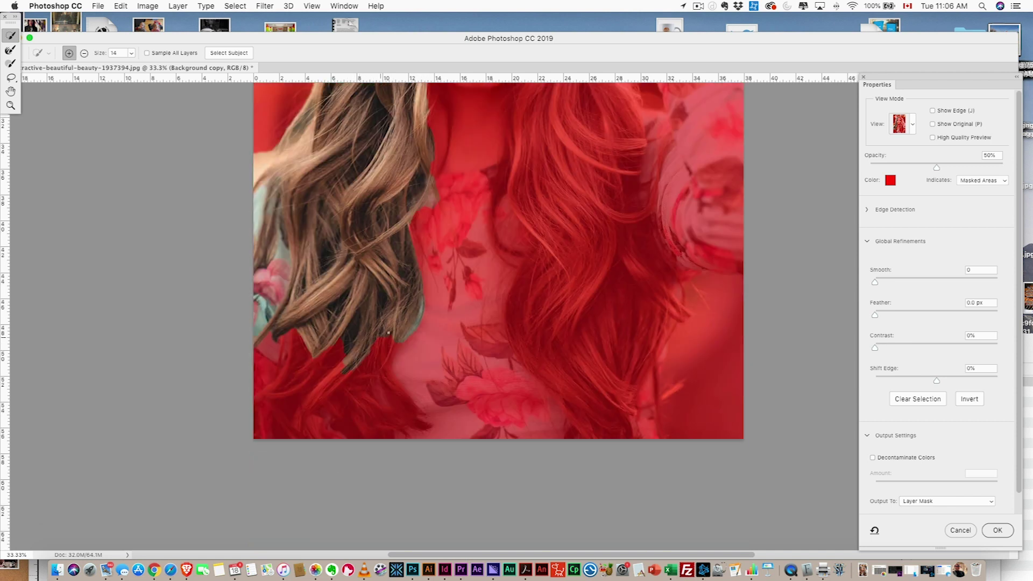
drag(344, 371, 398, 416)
Quick-select the upper hair on the image's right side of the face, undoing the stroke that spills over
scroll(430, 350, up, 5)
scroll(614, 141, up, 15)
mouse_move(494, 207)
mouse_down()
mouse_move(559, 218)
mouse_move(586, 237)
mouse_move(570, 285)
mouse_move(574, 358)
mouse_move(605, 398)
mouse_up()
scroll(559, 218, down, 2)
key(super+z)
scroll(570, 287, down, 1)
scroll(597, 387, down, 5)
Extend the selection down the right-hand hair below the chin, undoing the strokes that spill onto the face and neck
drag(561, 331, 529, 386)
scroll(528, 386, down, 7)
mouse_move(544, 282)
mouse_down()
mouse_move(511, 345)
mouse_move(521, 311)
mouse_move(509, 358)
mouse_up()
key(super+z)
scroll(510, 357, down, 1)
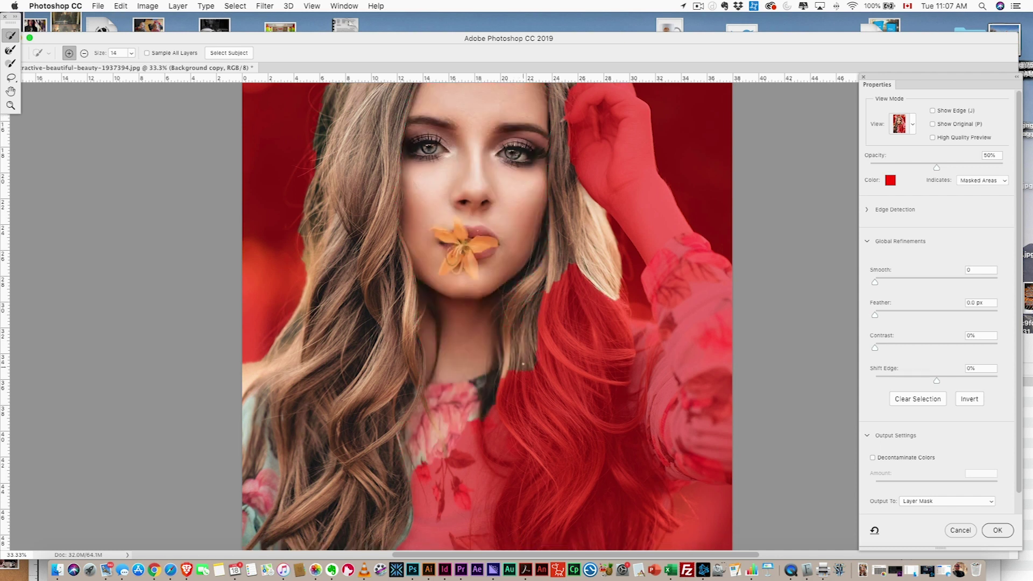
key(super+z)
scroll(503, 367, down, 1)
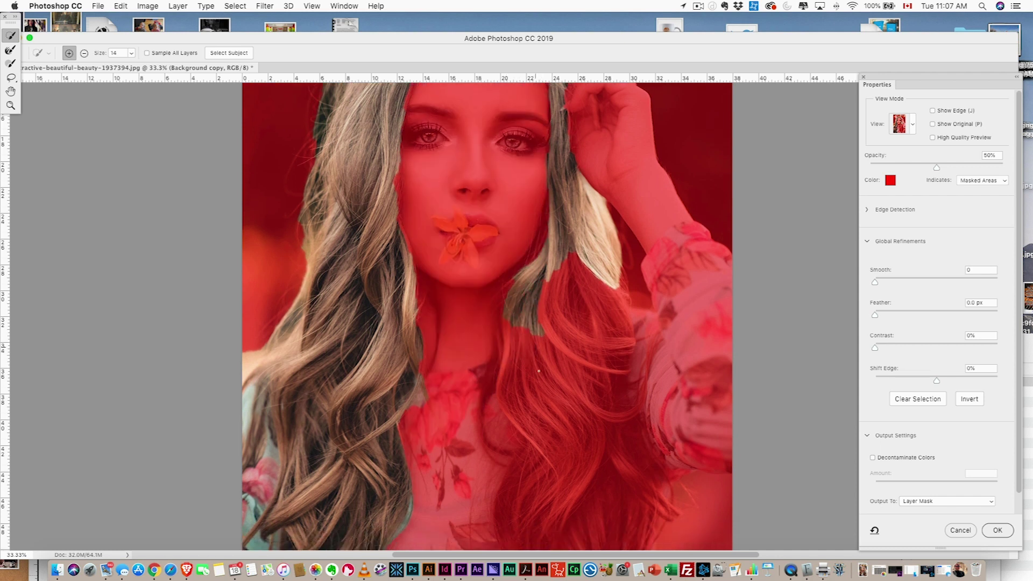
key(super+shift+z)
key(super+z)
scroll(578, 456, down, 6)
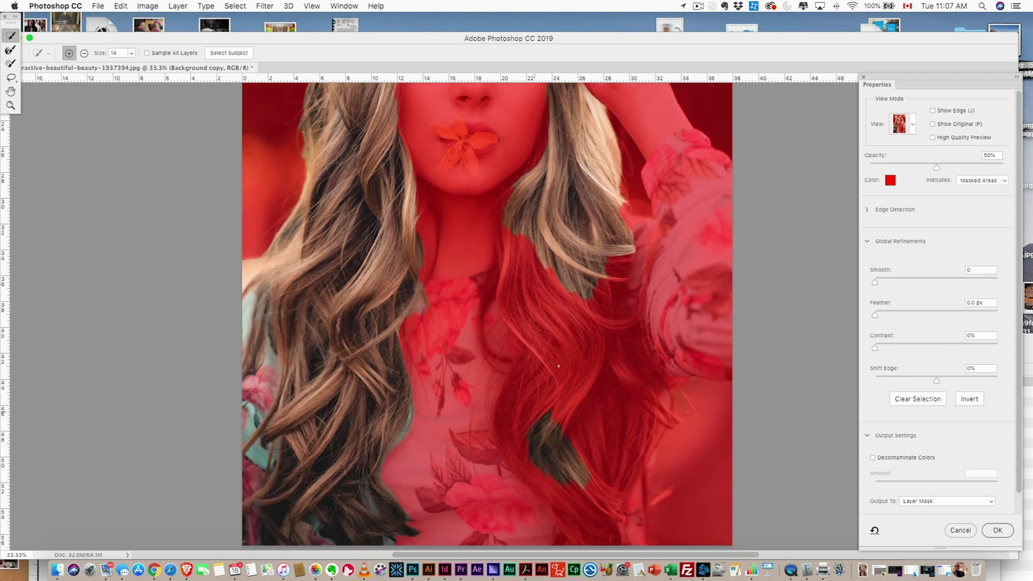
Try to add the lower right-hand curls to the selection and undo the strokes that take in the face and dress
key(super+shift+z)
key(super+z)
key(super+shift+z)
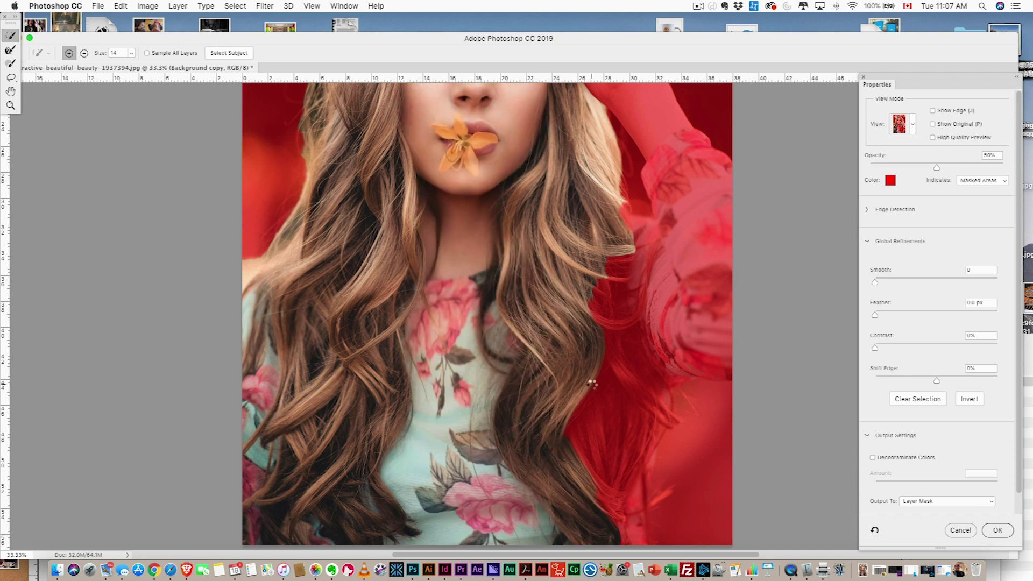
key(super+z)
key(super+shift+z)
key(super+z)
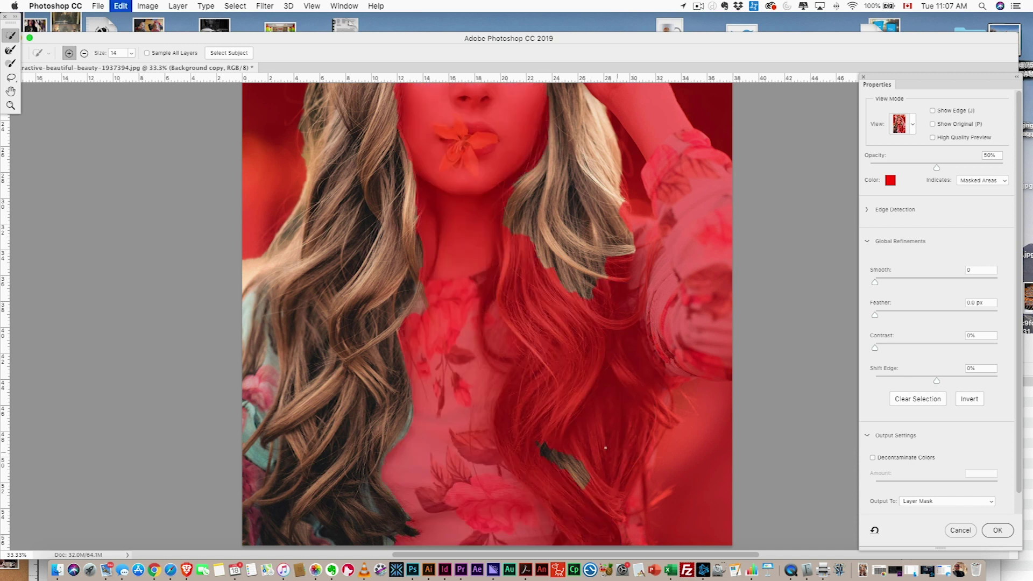
key(super+shift+z)
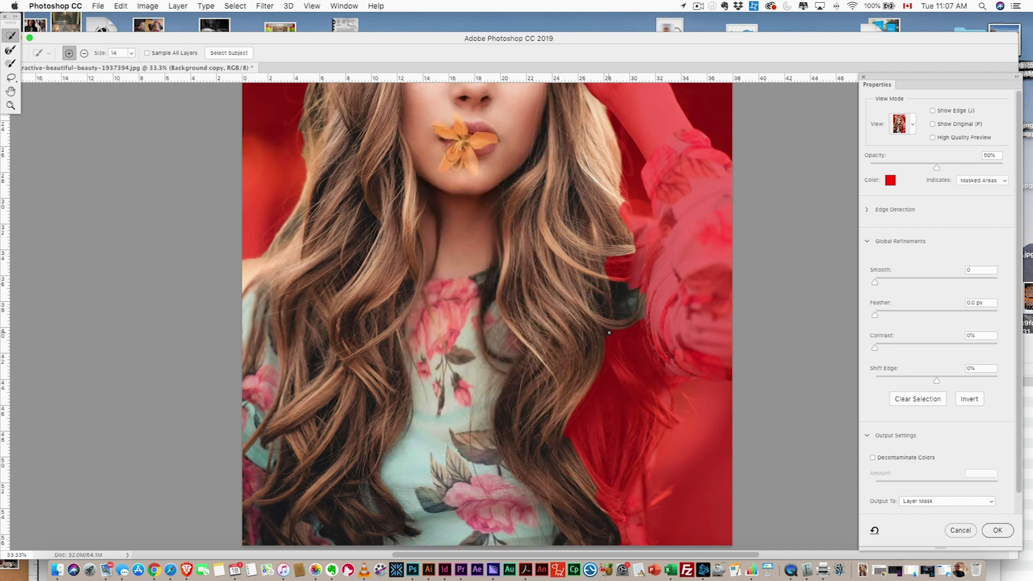
key(super+z)
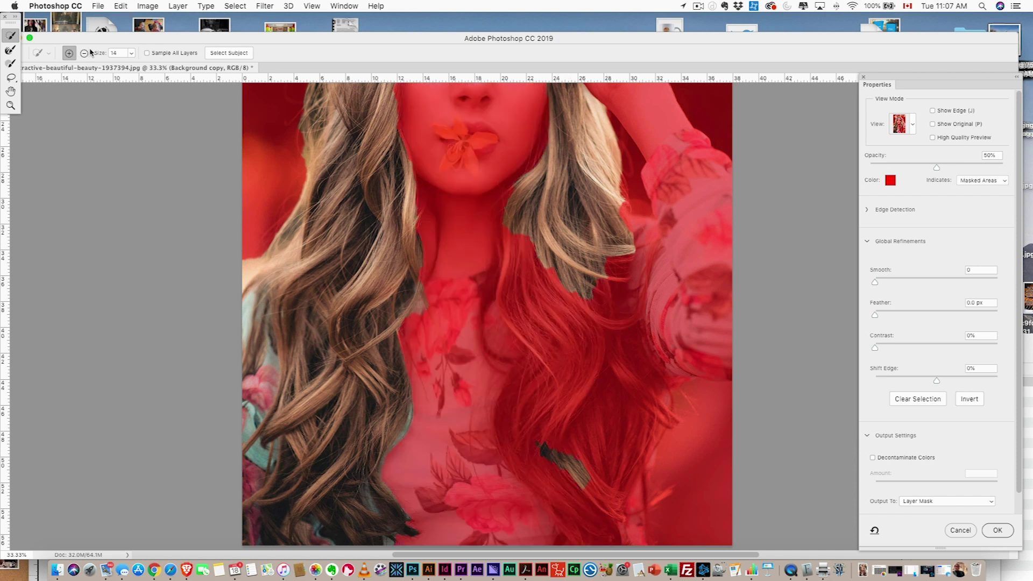
Subtract the forehead and the rest of the face from the hair selection
click(501, 187)
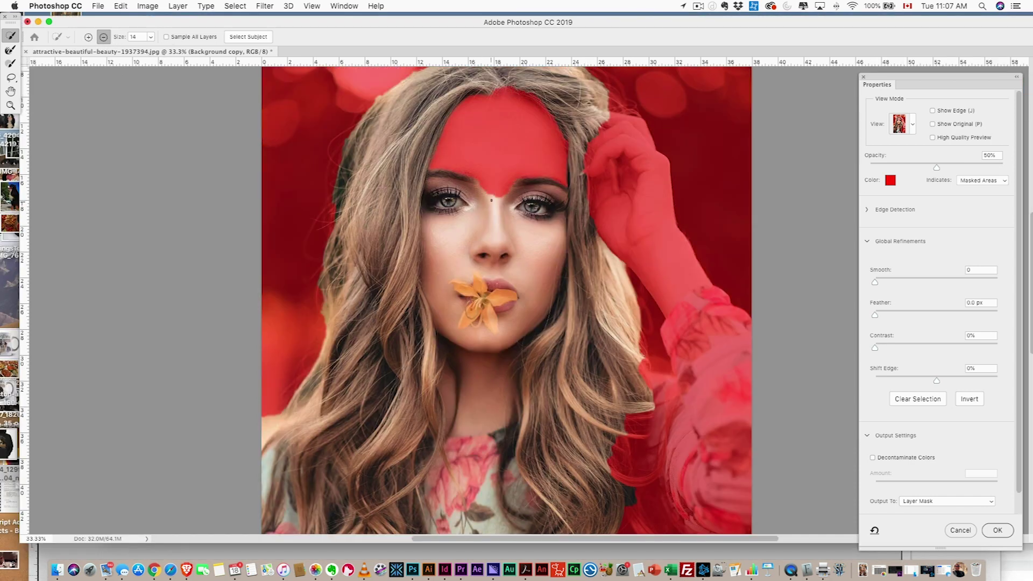
mouse_move(491, 200)
mouse_down()
mouse_move(505, 282)
mouse_move(461, 279)
mouse_up()
scroll(461, 264, down, 3)
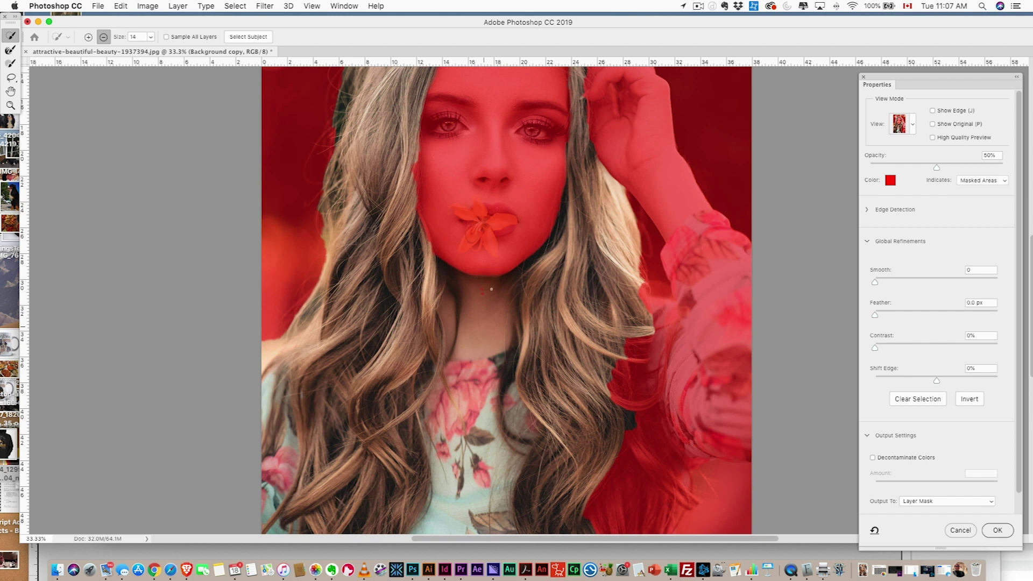
Subtract the neck and the front of the floral dress between the two sections of hair from the selection
drag(491, 289, 488, 341)
scroll(486, 333, down, 9)
mouse_move(460, 233)
mouse_down()
mouse_move(446, 383)
mouse_move(472, 384)
mouse_up()
scroll(473, 371, up, 3)
mouse_move(496, 345)
mouse_down()
mouse_move(488, 248)
mouse_move(437, 269)
mouse_move(442, 238)
mouse_up()
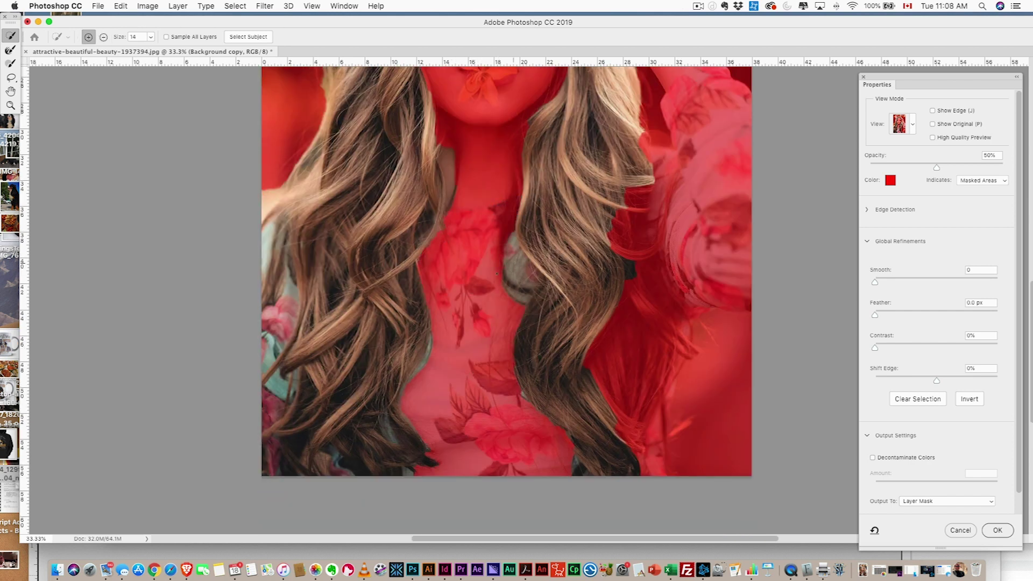
Add the outer curls beside the sleeve on the image's right side to the selection
drag(656, 237, 648, 344)
drag(667, 380, 652, 422)
scroll(648, 377, up, 2)
scroll(649, 376, right, 1)
drag(618, 172, 633, 258)
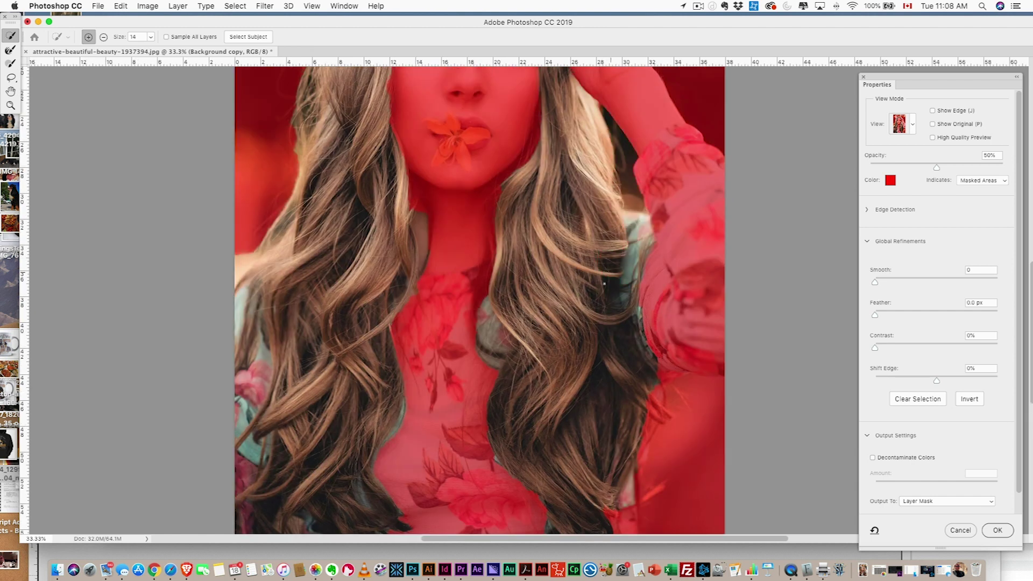
drag(643, 224, 629, 280)
Subtract the dress sleeve next to the lower left-hand hair from the selection
scroll(632, 222, up, 5)
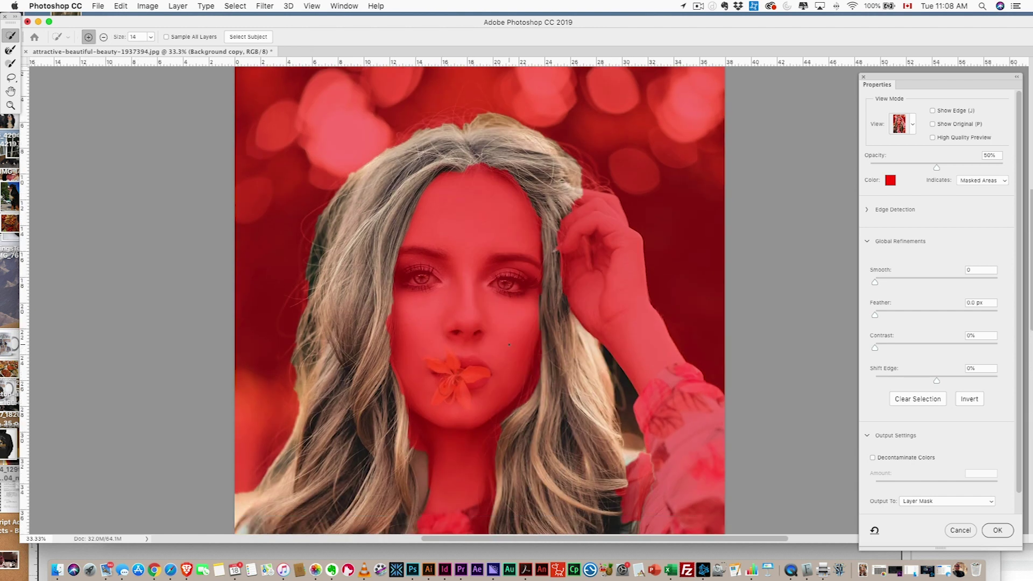
scroll(632, 352, down, 5)
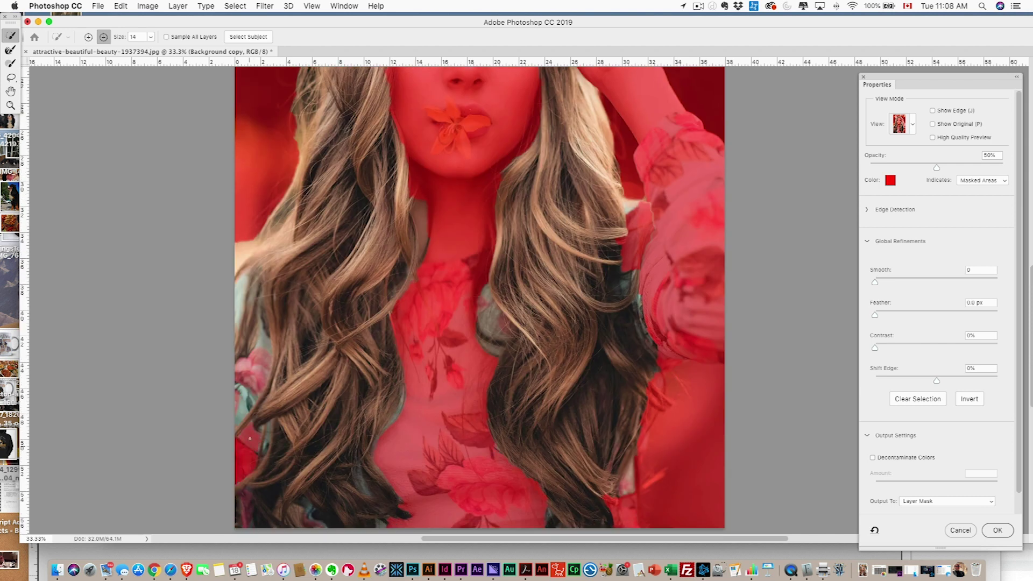
mouse_move(249, 439)
mouse_down()
mouse_move(240, 393)
mouse_move(260, 332)
mouse_move(241, 252)
mouse_up()
scroll(239, 395, down, 2)
scroll(358, 422, down, 1)
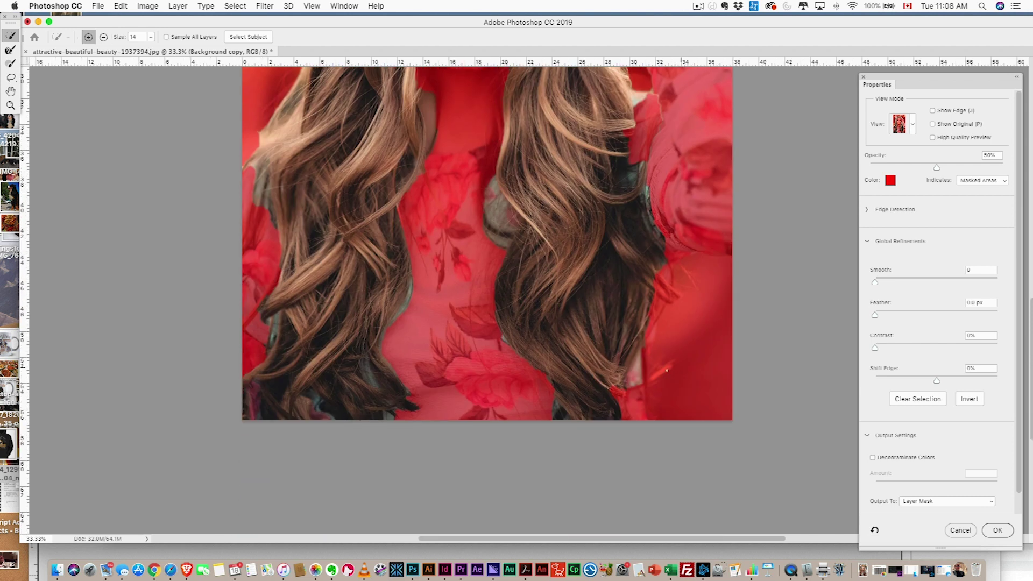
Zoom in to 66.7% on the top of the head and enlarge the Refine Edge Brush for the hair edges
scroll(667, 370, up, 10)
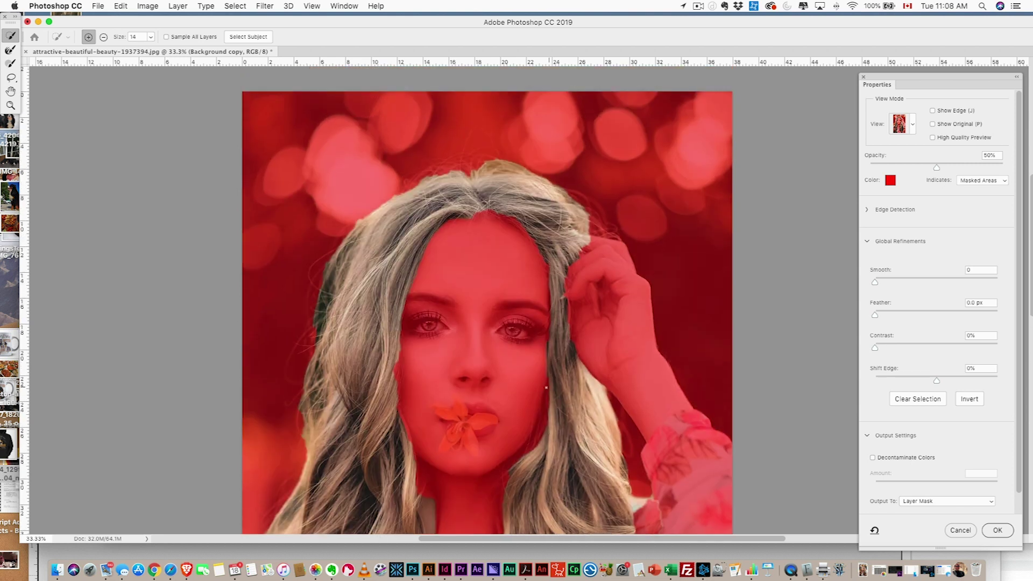
key(super+plus)
key(super+plus)
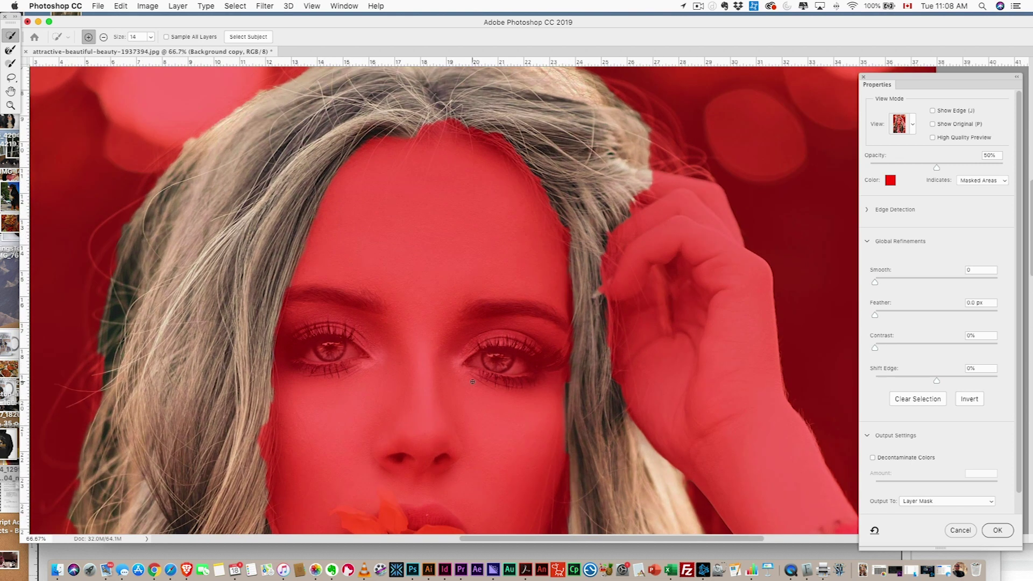
scroll(473, 382, up, 5)
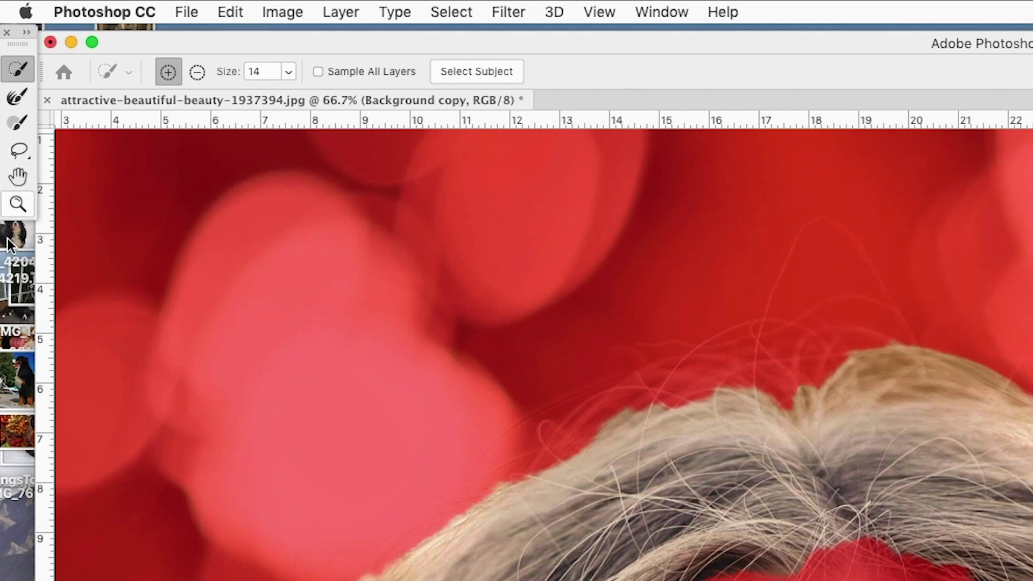
click(18, 97)
click(251, 73)
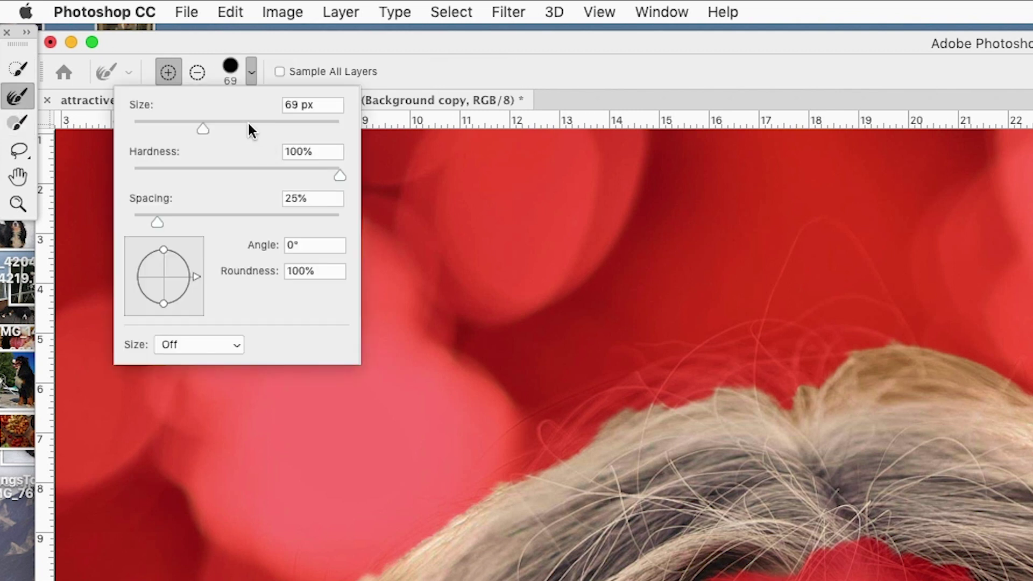
drag(202, 128, 234, 128)
click(768, 376)
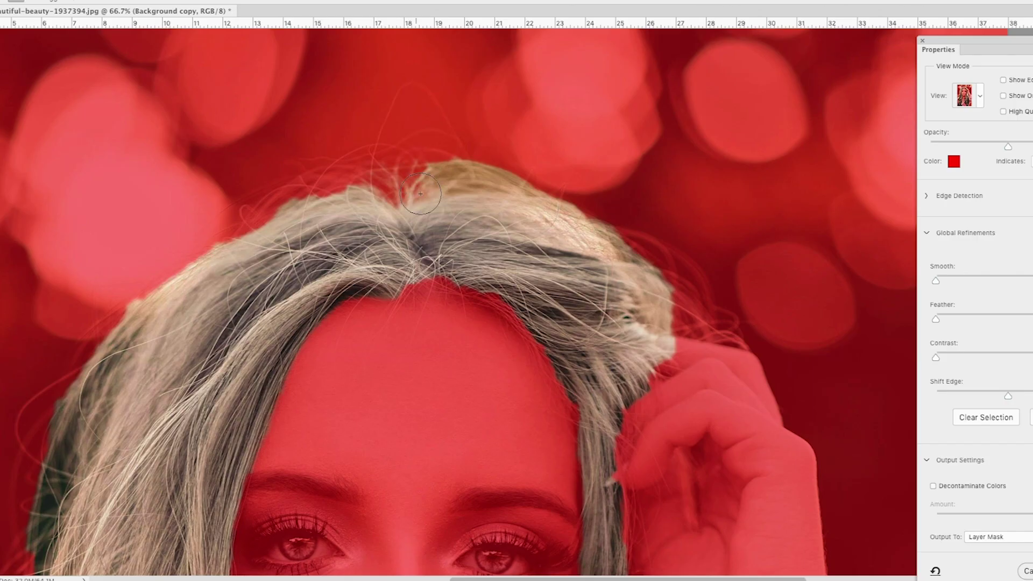
Refine the flyaway hair edges across the top of the head and down beside the raised hand
drag(441, 154, 484, 161)
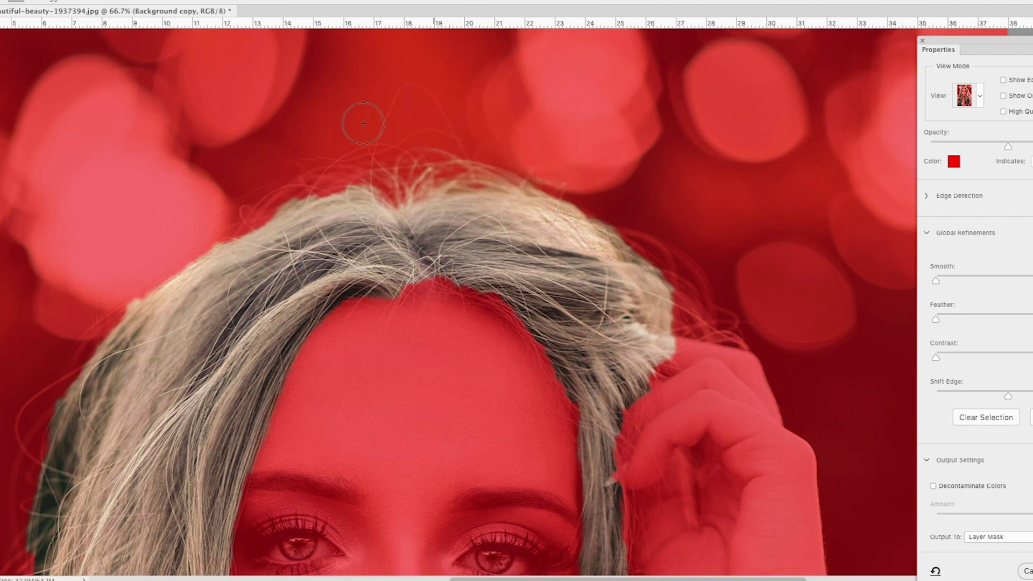
mouse_move(357, 169)
mouse_down()
mouse_move(279, 184)
mouse_move(226, 235)
mouse_up()
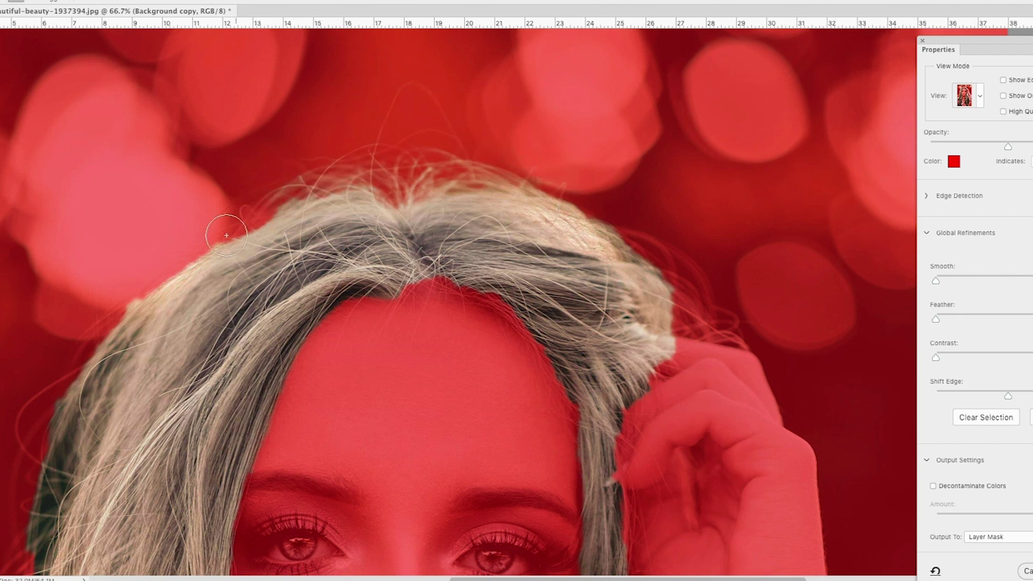
mouse_move(493, 215)
mouse_down()
mouse_move(620, 225)
mouse_move(566, 203)
mouse_move(714, 299)
mouse_move(689, 315)
mouse_move(705, 325)
mouse_move(774, 331)
mouse_move(686, 333)
mouse_move(634, 354)
mouse_move(615, 408)
mouse_up()
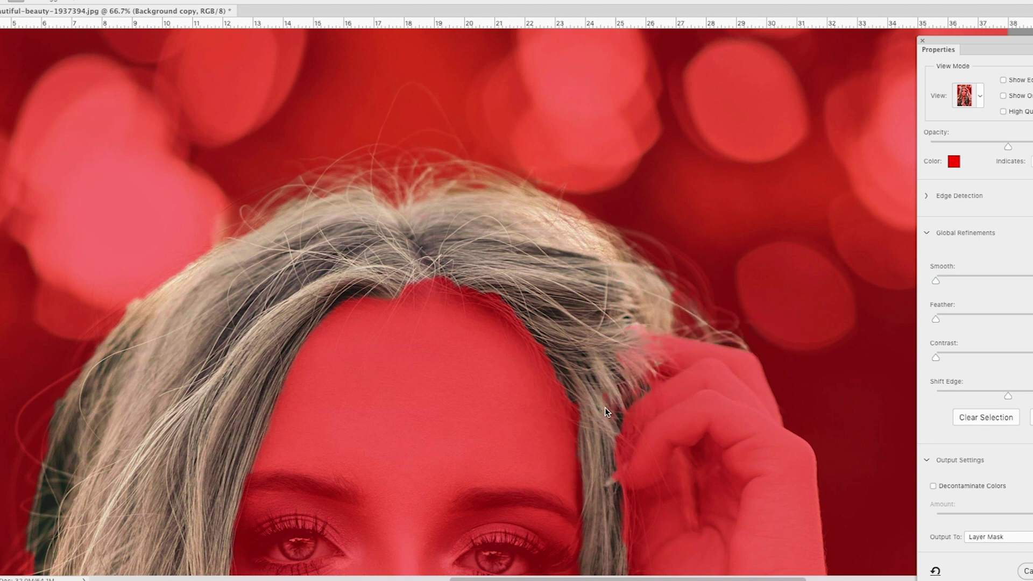
scroll(616, 408, down, 3)
drag(617, 356, 615, 425)
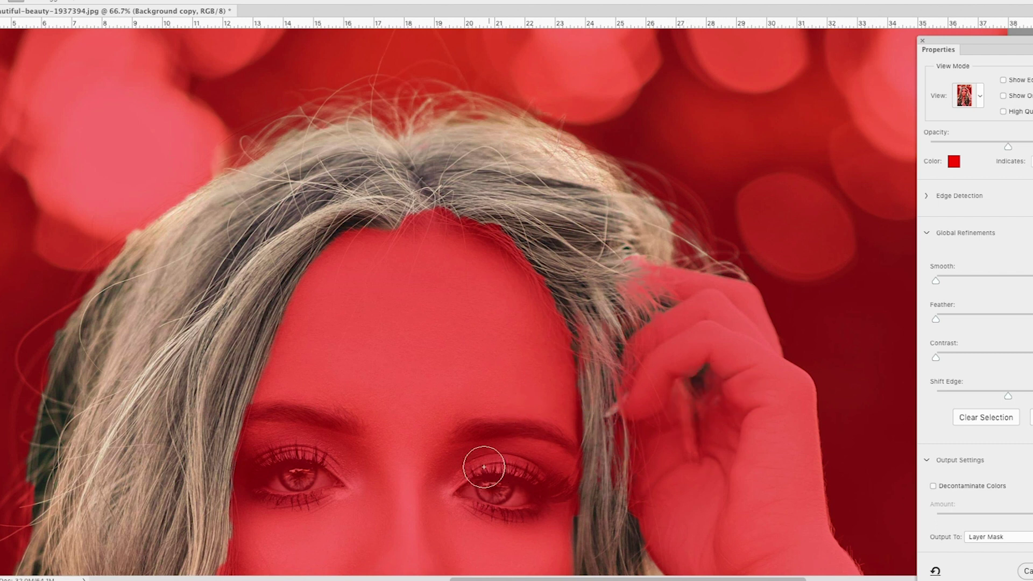
Refine the hairline along the top of the forehead
scroll(528, 383, down, 3)
drag(423, 139, 482, 148)
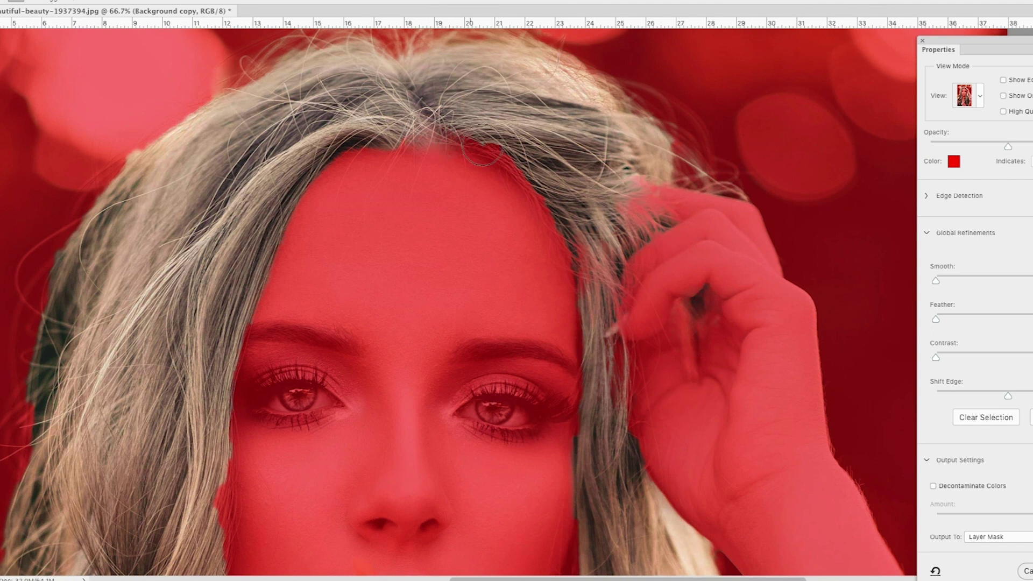
scroll(396, 127, down, 1)
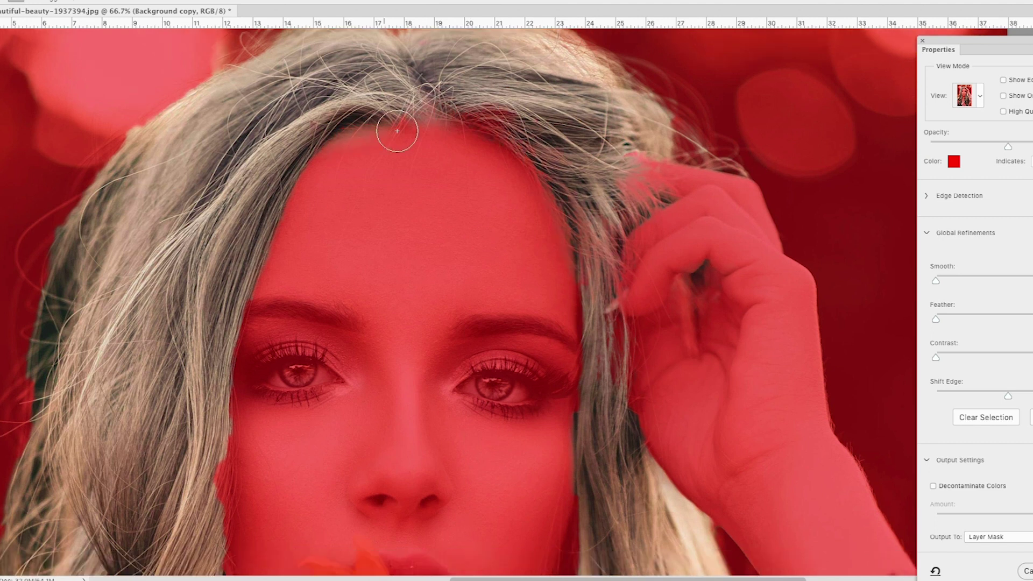
scroll(222, 369, down, 2)
Refine the inner edge of the left-hand hair down along the face, neck and dress front
scroll(212, 435, down, 10)
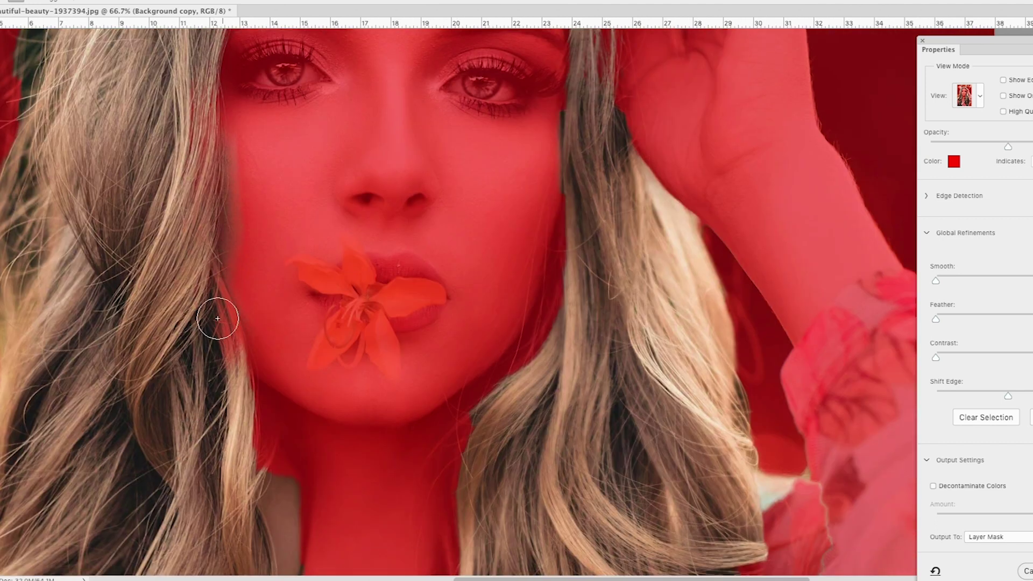
scroll(295, 369, down, 7)
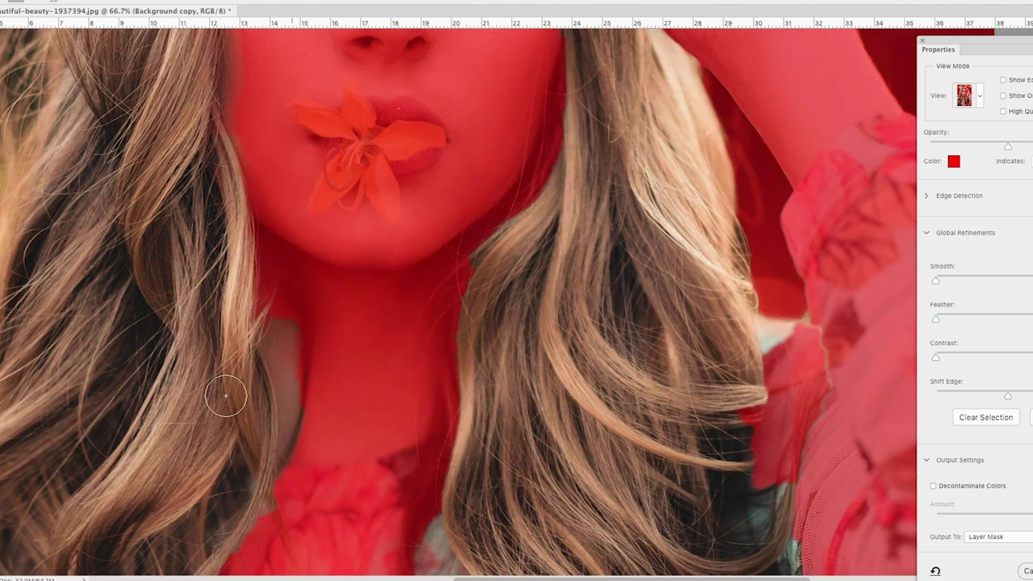
scroll(265, 484, down, 15)
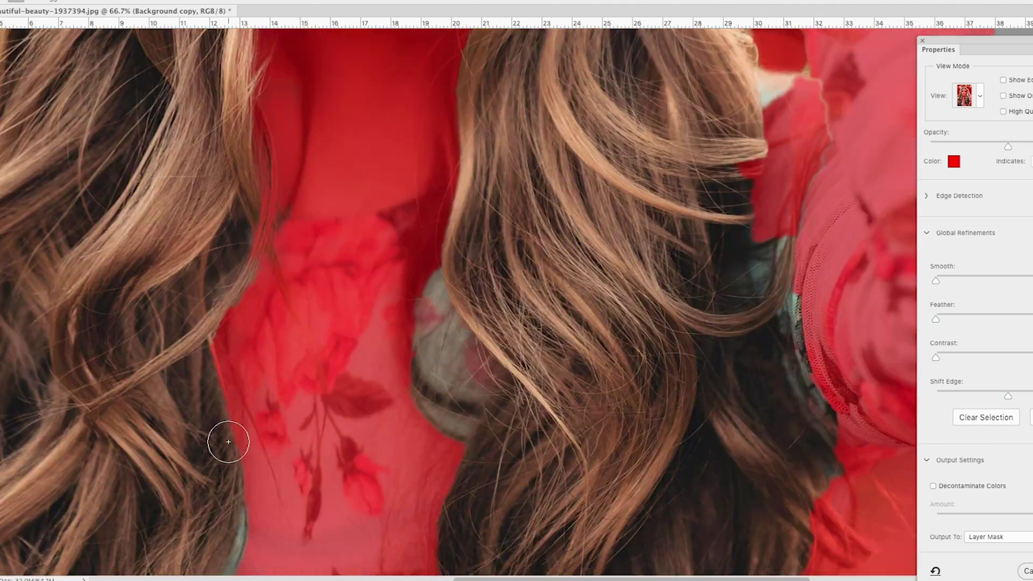
scroll(235, 428, down, 8)
scroll(161, 425, left, 8)
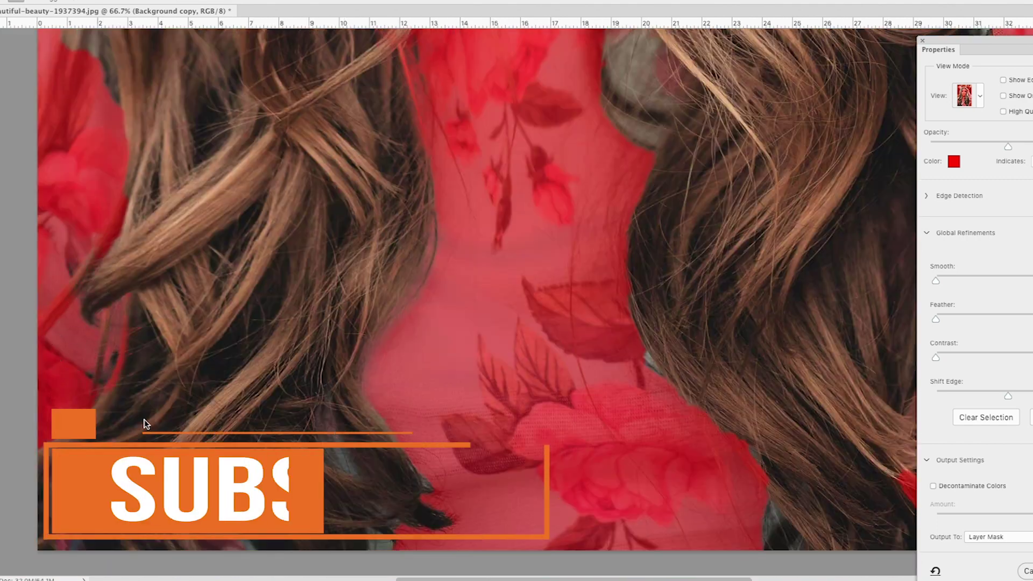
Refine the lower hair tips and the right-hand hair's inner edge up to the leftover dress patch
scroll(143, 422, down, 10)
scroll(372, 309, up, 5)
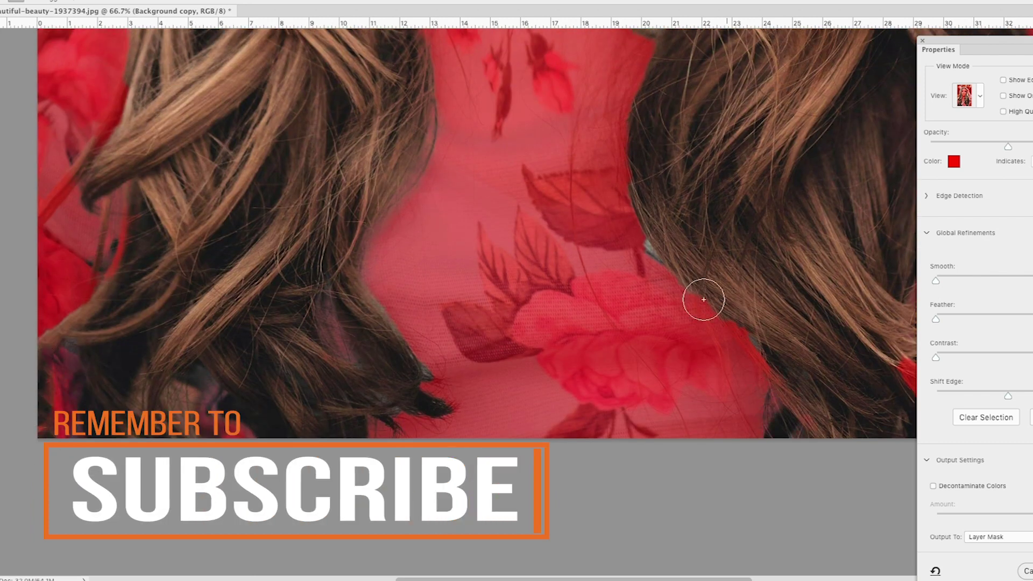
scroll(673, 288, up, 12)
mouse_move(639, 299)
mouse_down()
mouse_move(629, 215)
mouse_move(622, 295)
mouse_up()
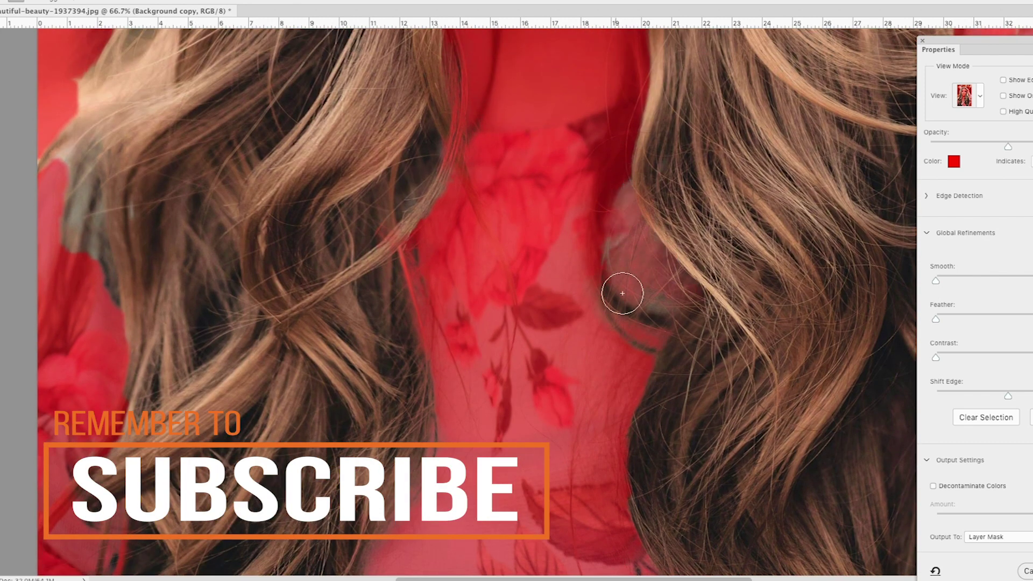
Refine the outer edge of the right-hand hair beside the sleeve and down to its tips
scroll(622, 295, right, 12)
scroll(646, 188, up, 5)
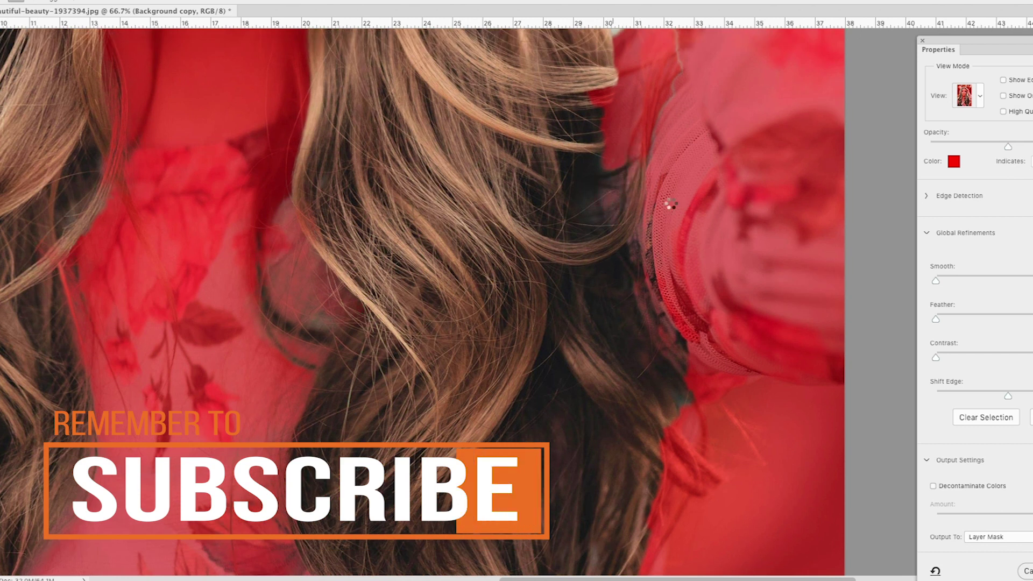
scroll(618, 269, down, 5)
scroll(687, 482, left, 2)
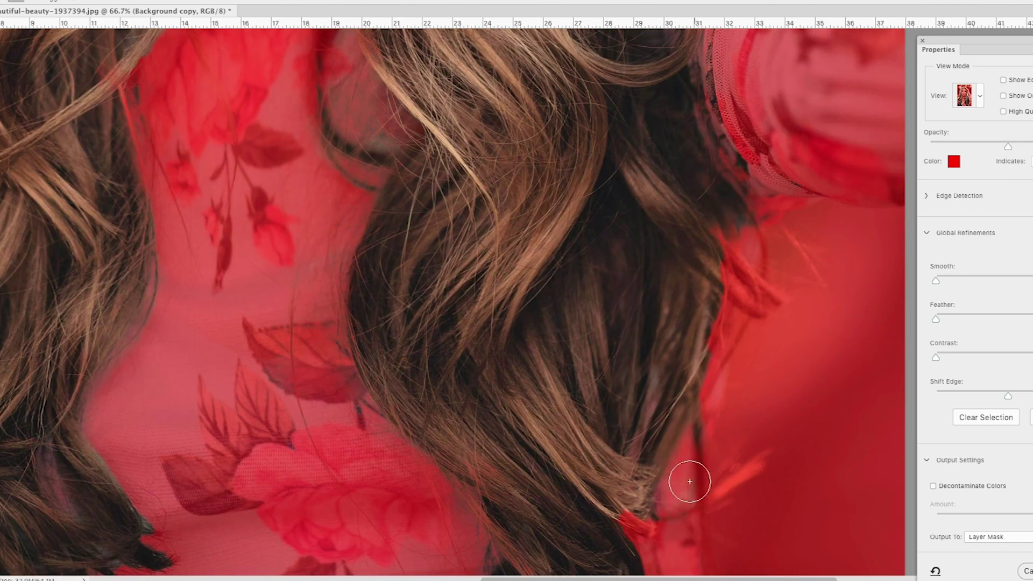
Refine the left-hand hair beside the neck and along its outer edge near the sleeve
scroll(742, 316, left, 8)
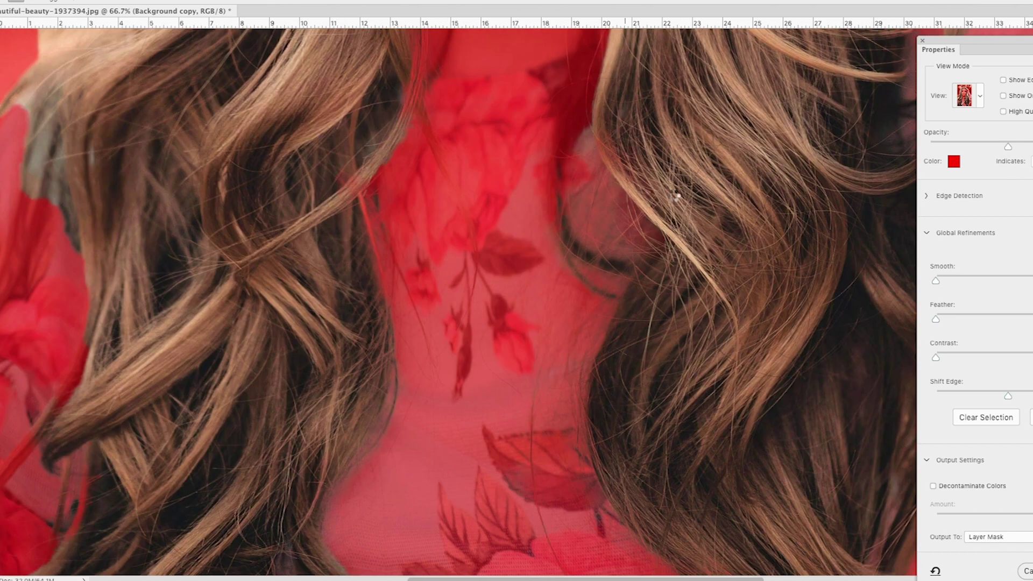
scroll(438, 319, up, 5)
mouse_move(438, 319)
mouse_down()
mouse_move(461, 306)
mouse_move(428, 401)
mouse_up()
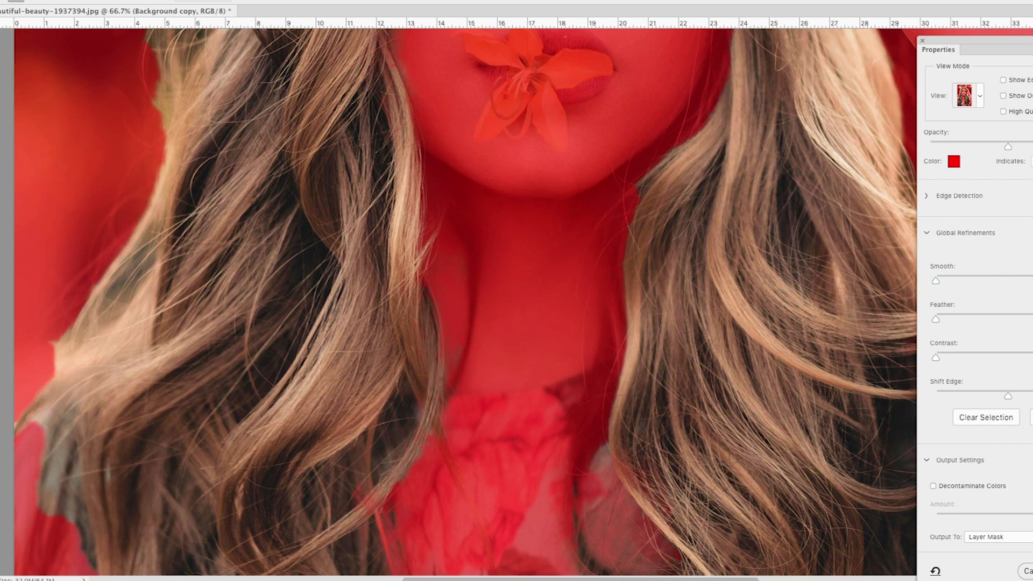
drag(125, 241, 45, 358)
scroll(35, 373, right, 1)
scroll(11, 484, down, 5)
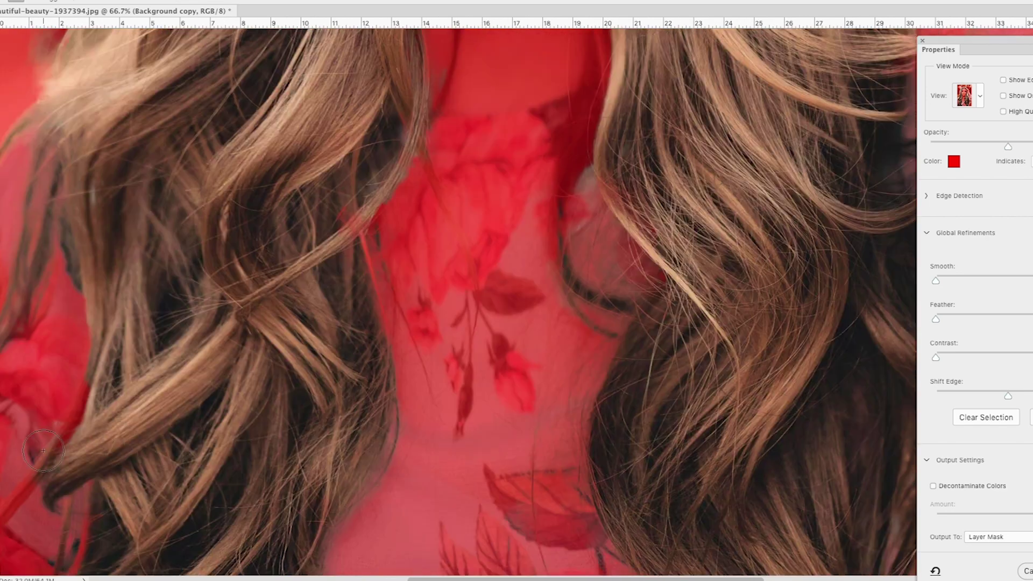
scroll(69, 380, up, 10)
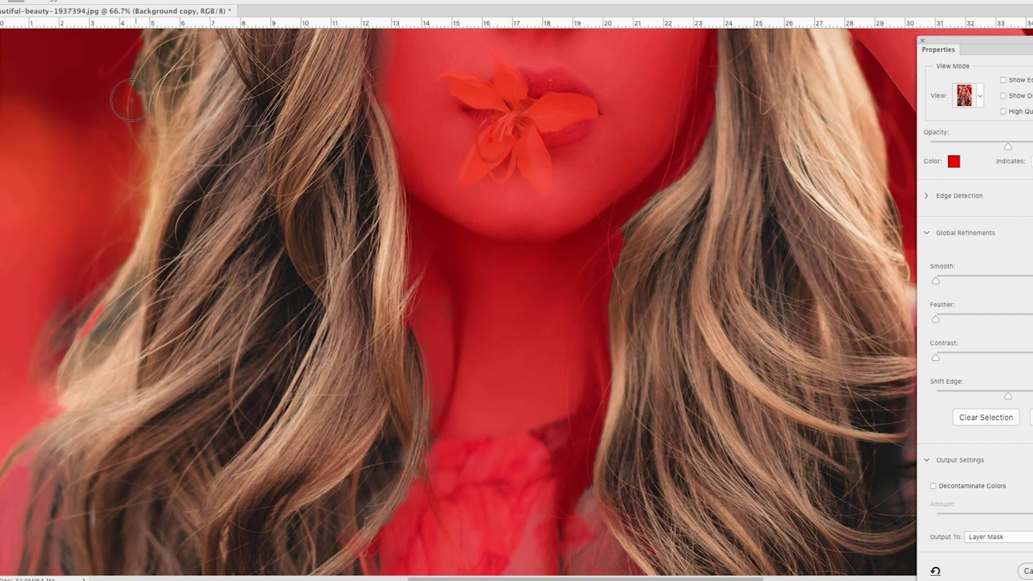
Refine the outer edge of the left-hand hair up towards the crown and output the selection as a layer mask
scroll(127, 292, up, 4)
scroll(135, 132, up, 5)
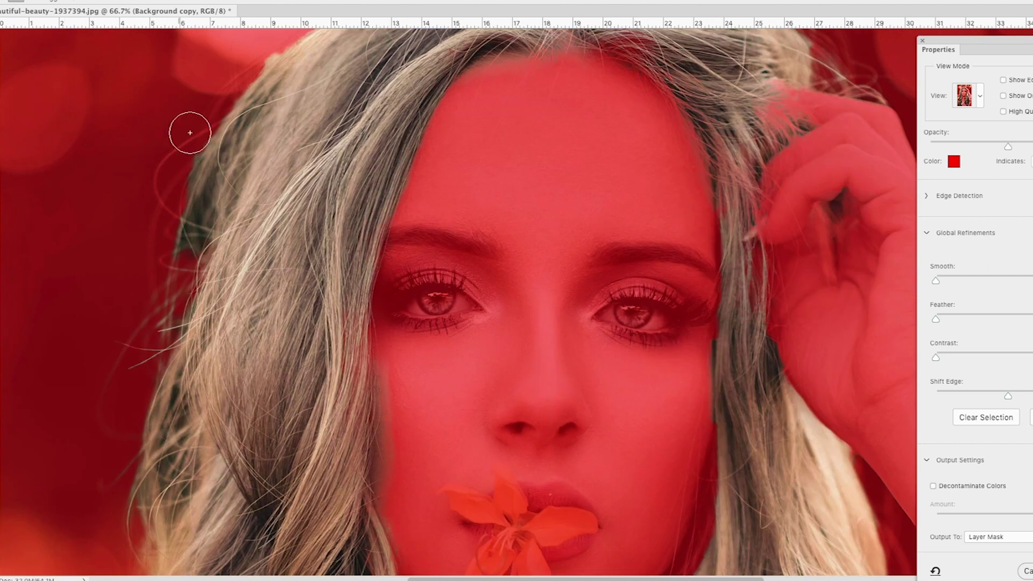
mouse_move(165, 211)
mouse_down()
mouse_move(218, 183)
mouse_move(235, 115)
mouse_up()
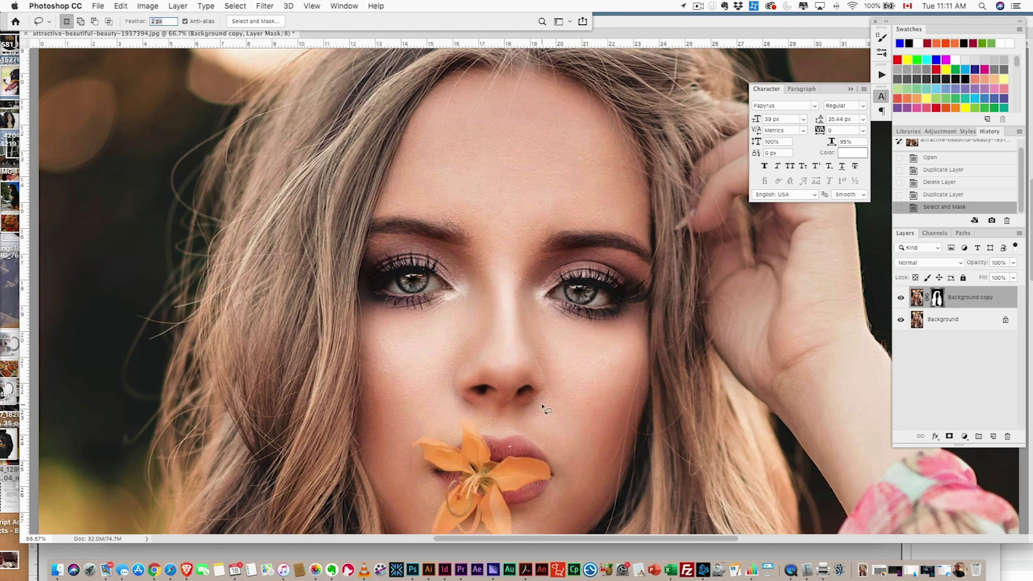
Create a new layer above Background copy and mask it with the hair selection loaded from Background copy's mask
key(super+minus)
key(super+minus)
key(super+minus)
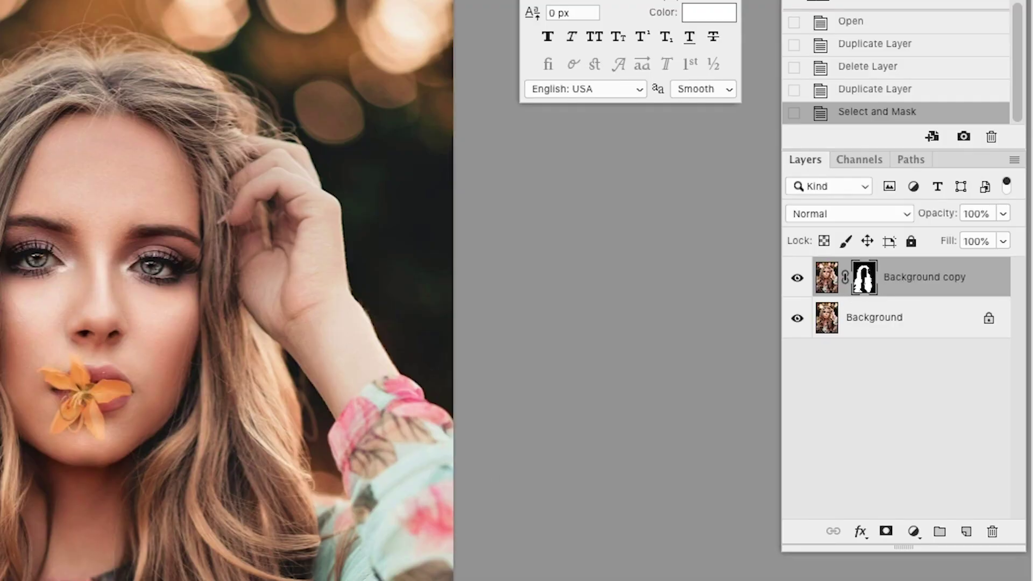
click(966, 532)
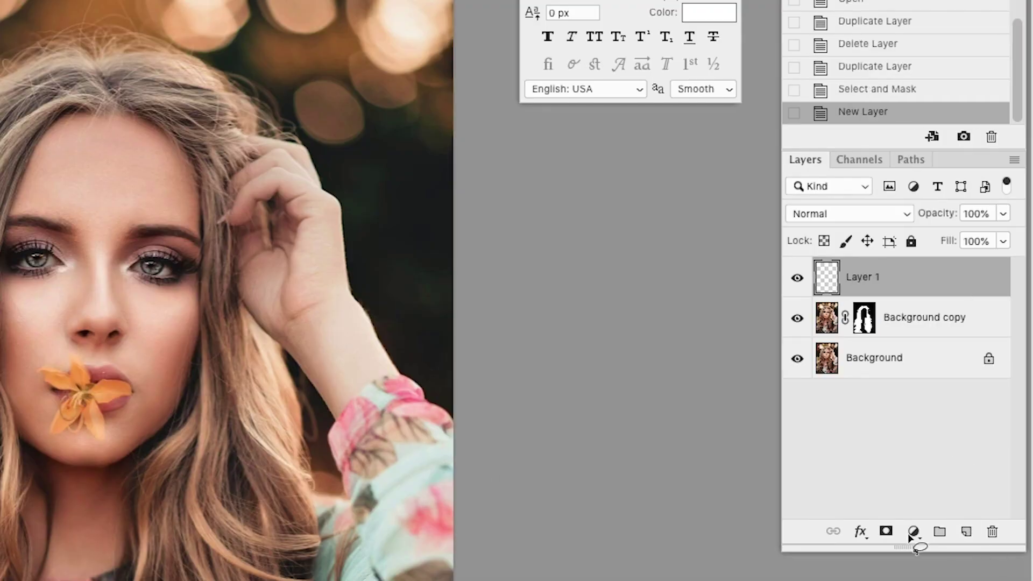
super+click(868, 317)
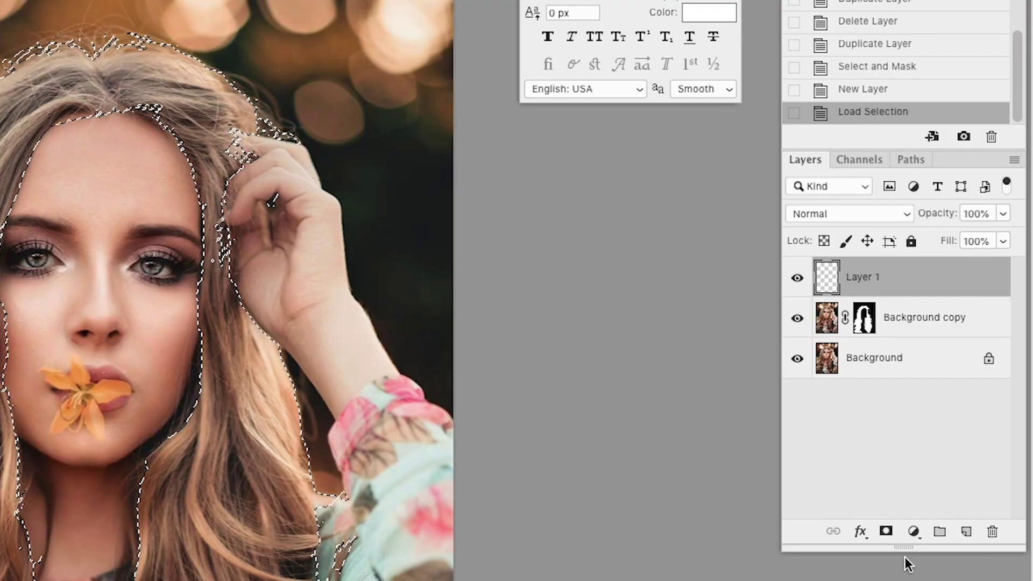
click(886, 532)
Fill the content of the new masked layer with the blue foreground color
click(827, 285)
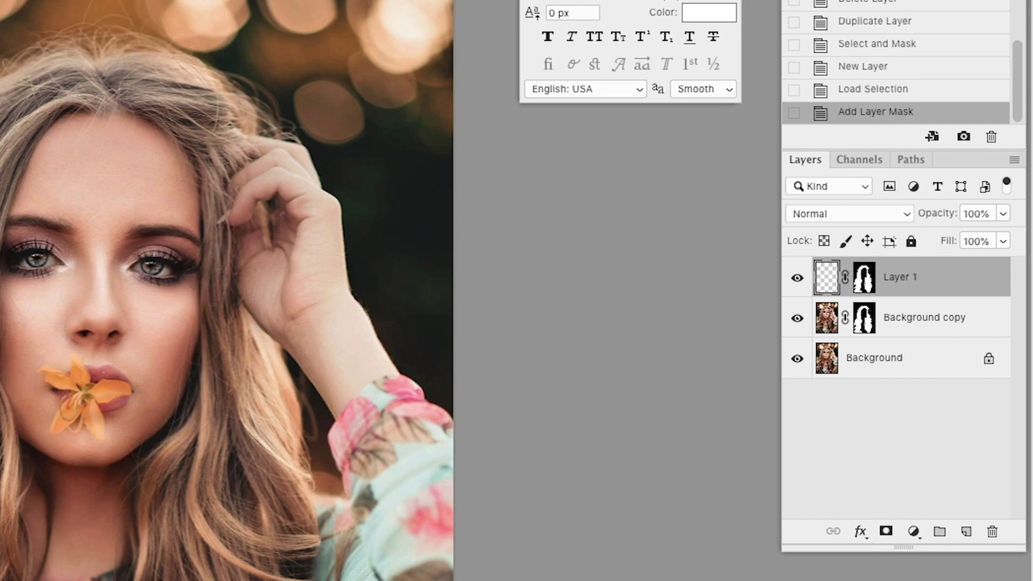
key(x)
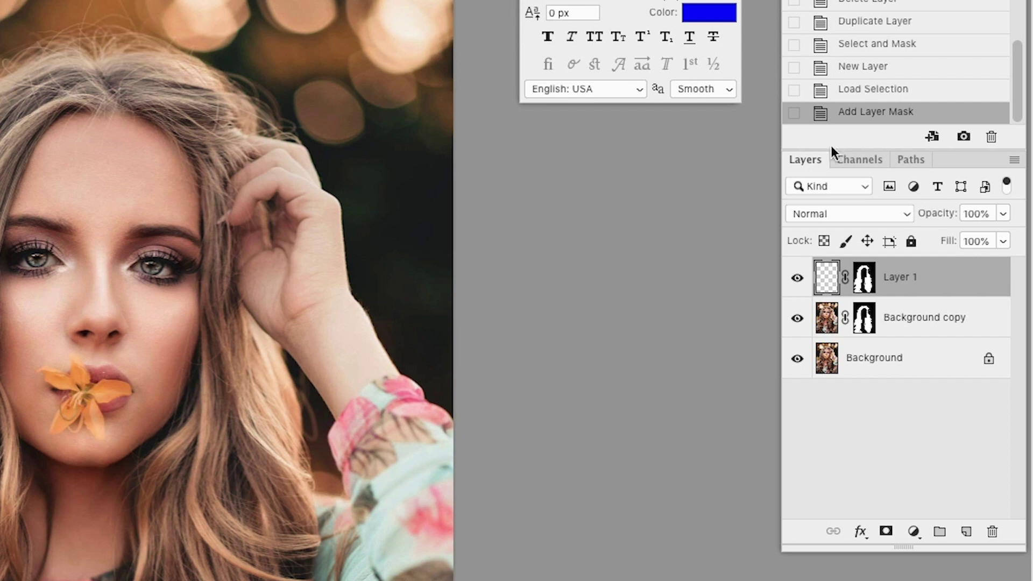
key(alt+BackSpace)
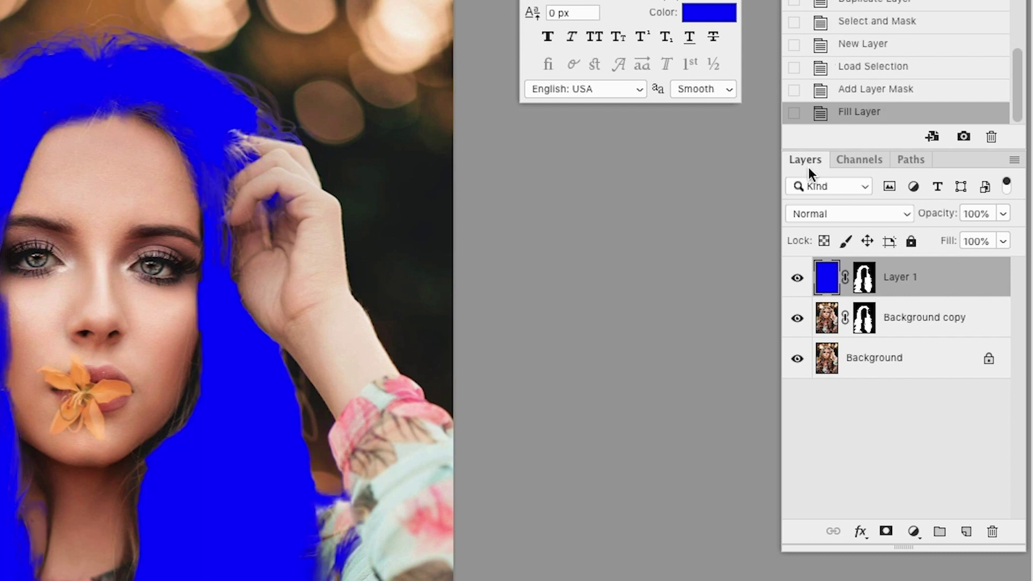
scroll(573, 327, right, 10)
scroll(109, 405, left, 10)
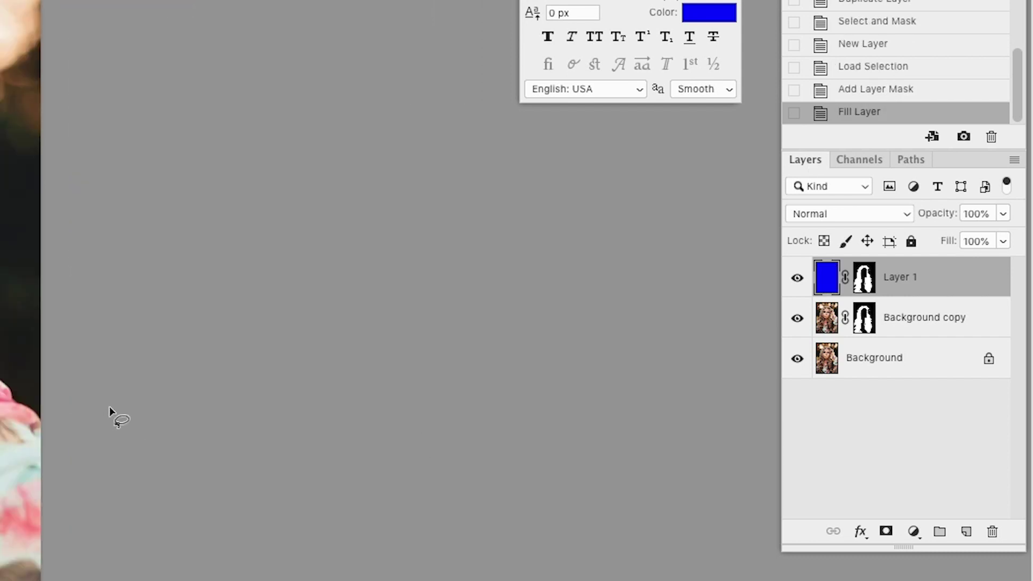
scroll(109, 405, down, 8)
scroll(108, 405, up, 2)
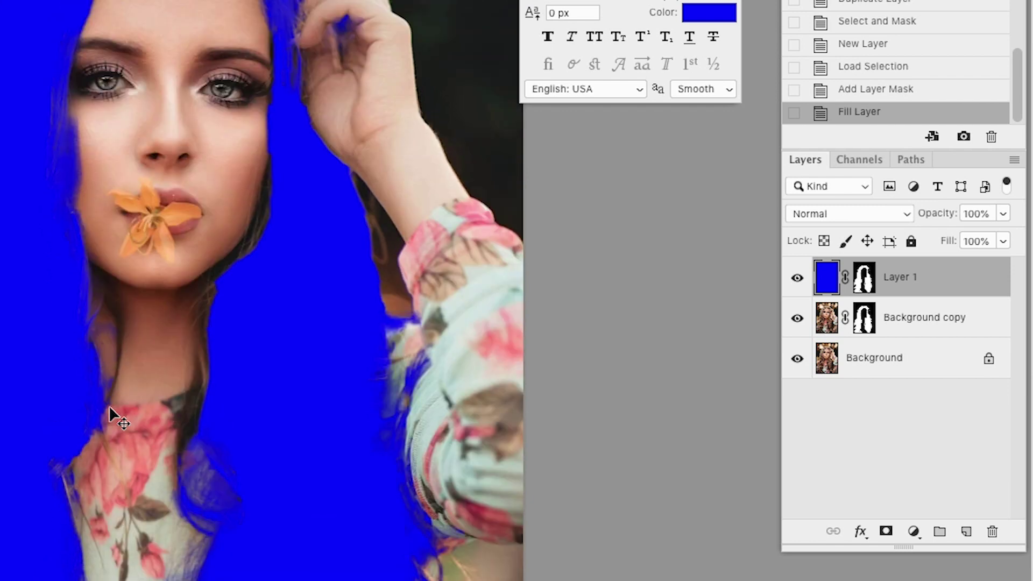
Set the blue layer's blend mode to Overlay and its opacity to 39%
click(833, 213)
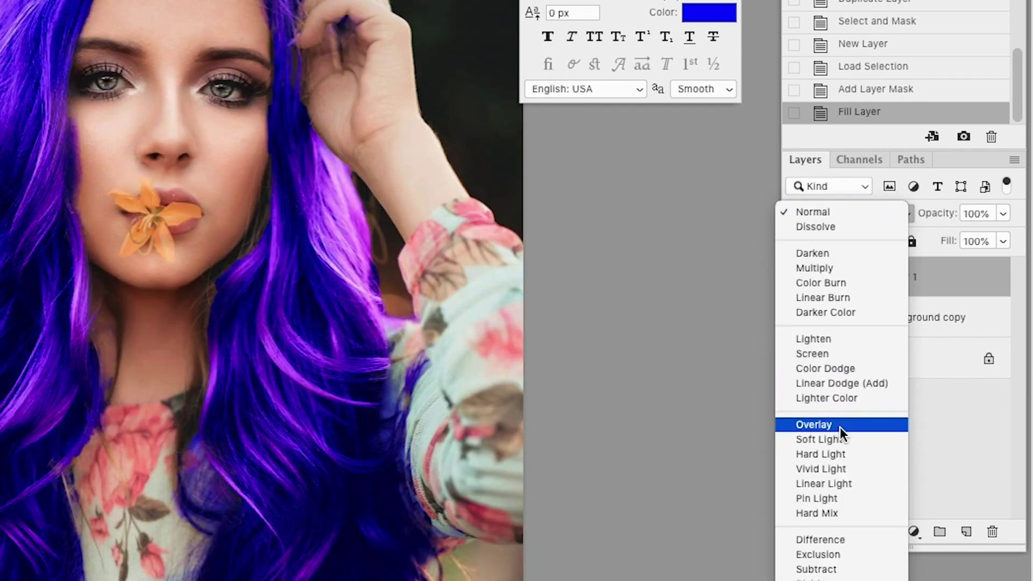
click(818, 428)
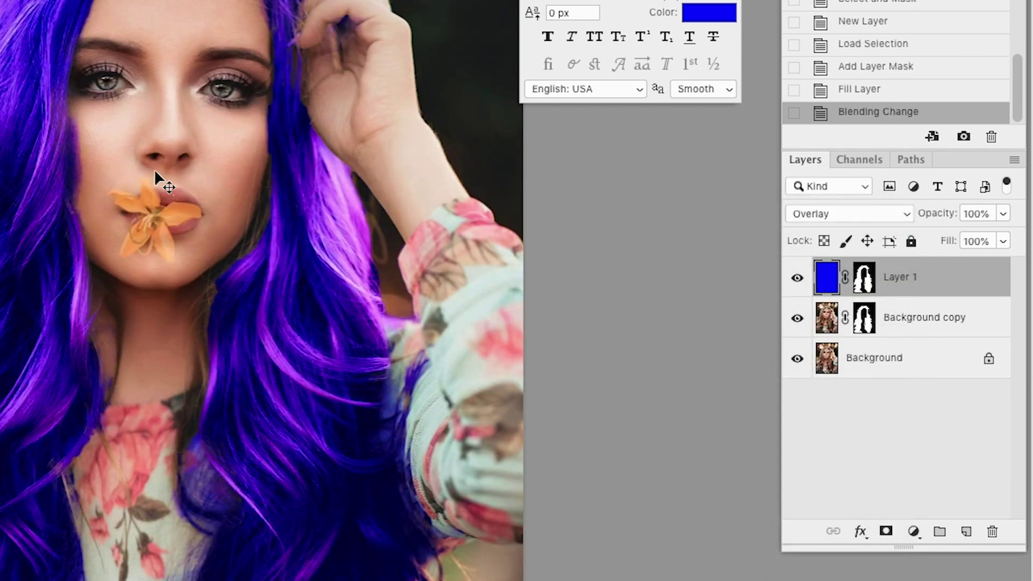
scroll(161, 182, up, 1)
click(1002, 214)
drag(1007, 235, 949, 238)
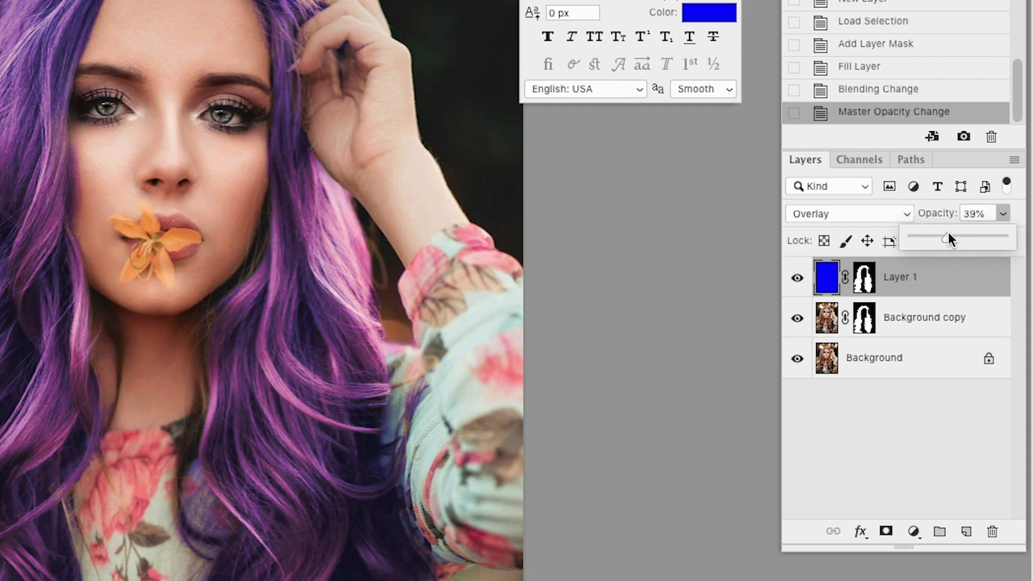
scroll(507, 210, down, 5)
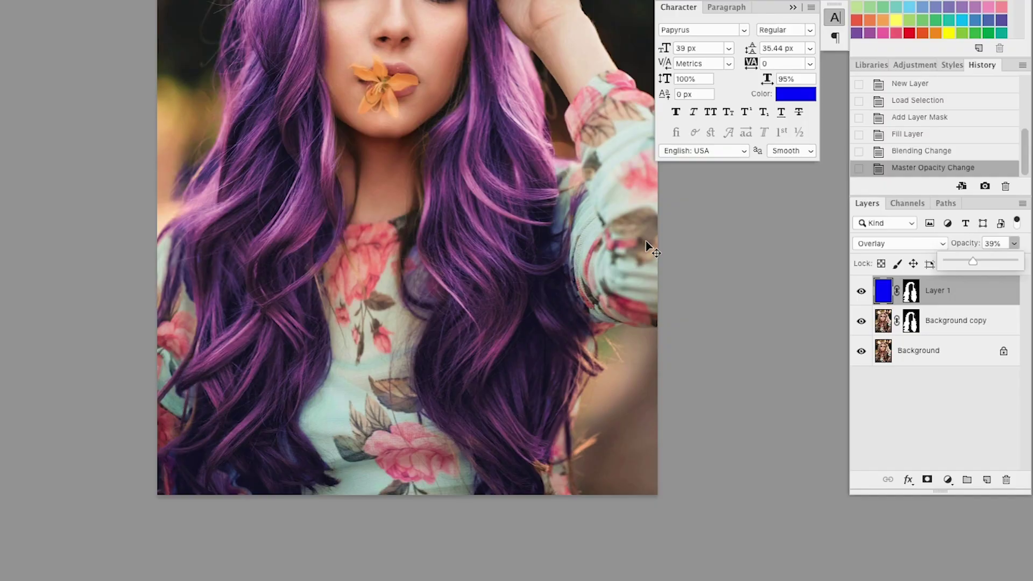
scroll(650, 249, up, 3)
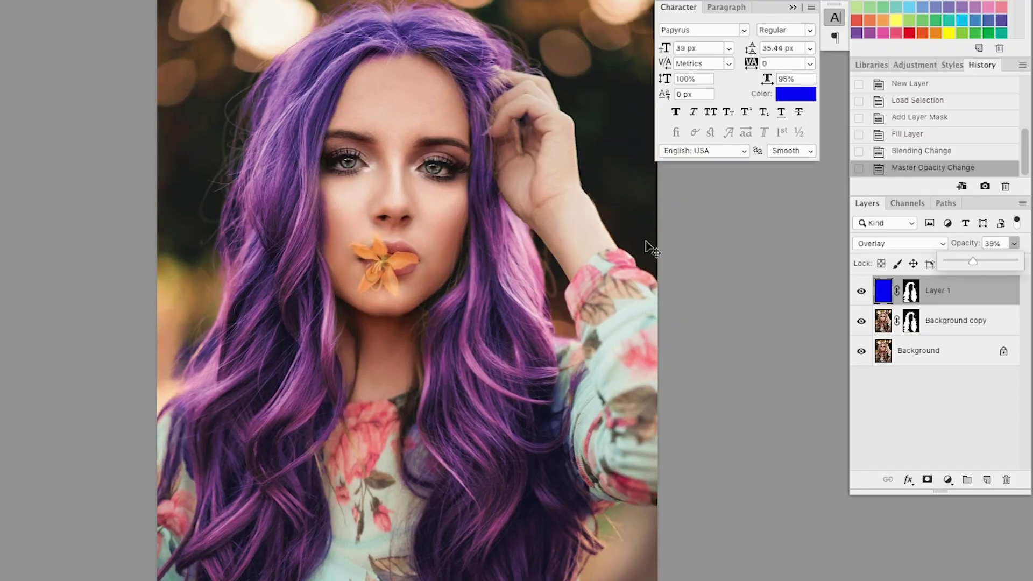
scroll(717, 222, right, 2)
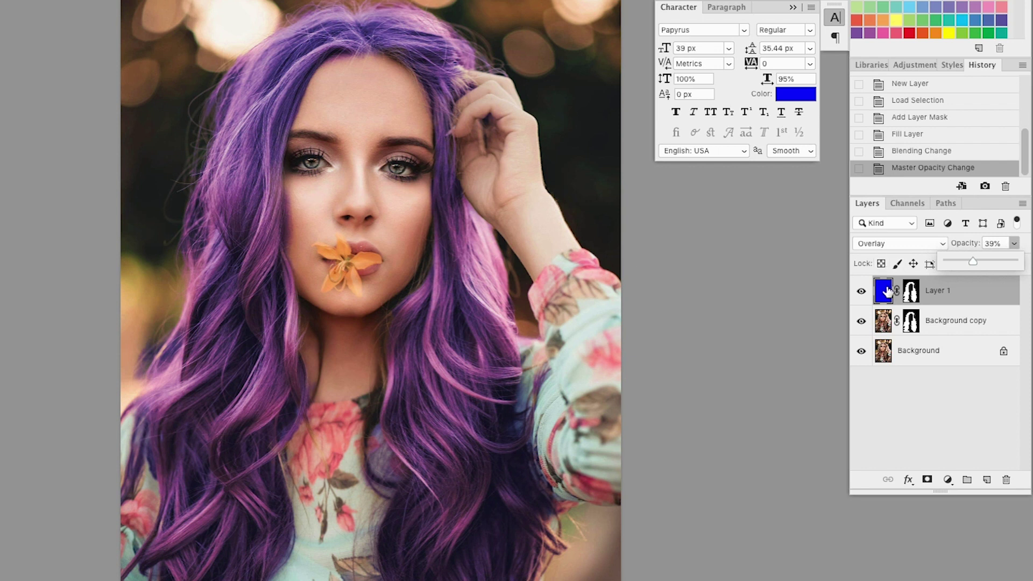
click(954, 296)
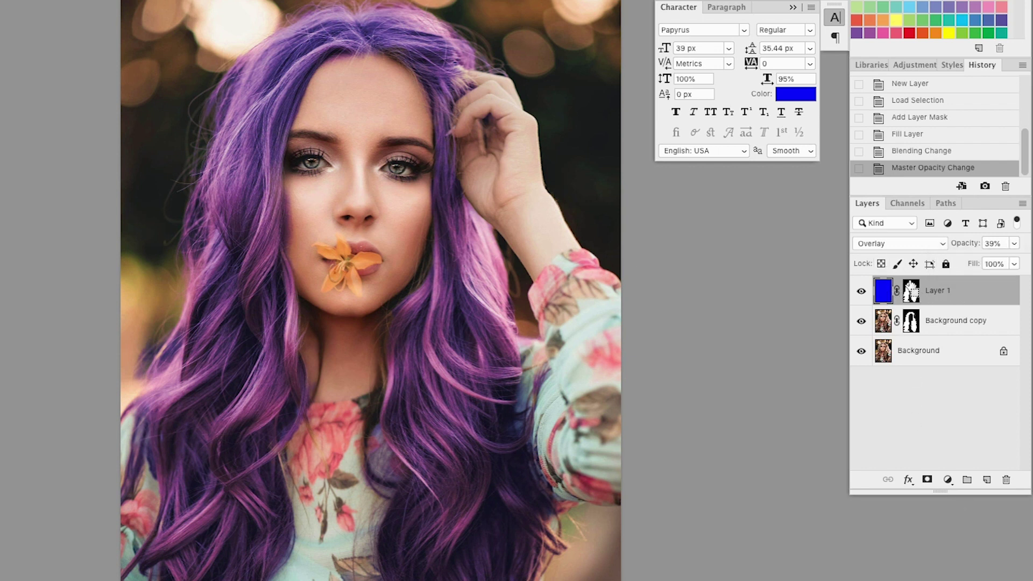
Load the hair selection from Layer 1's mask and create a new layer group masked with it
ctrl+click(910, 290)
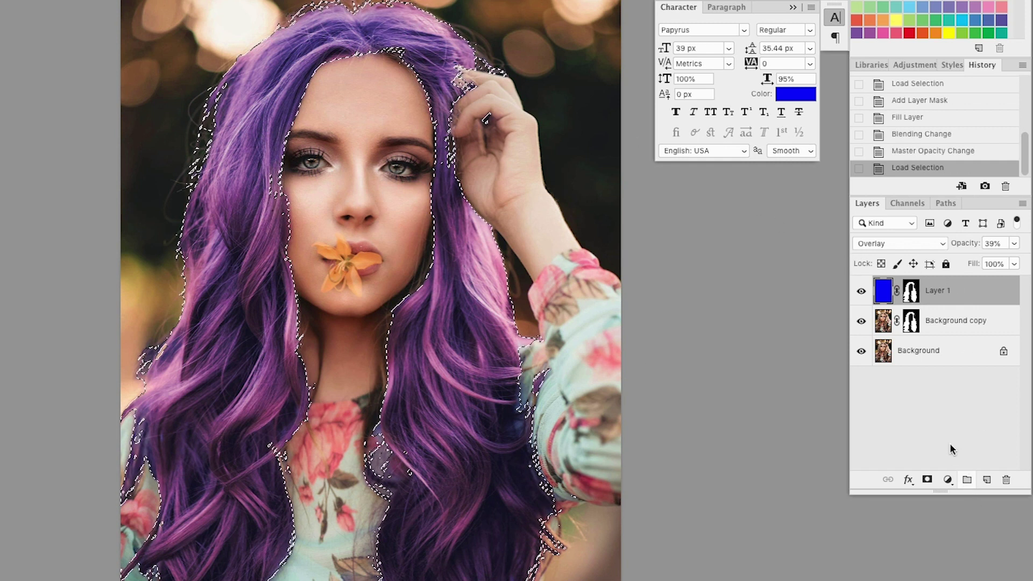
click(967, 480)
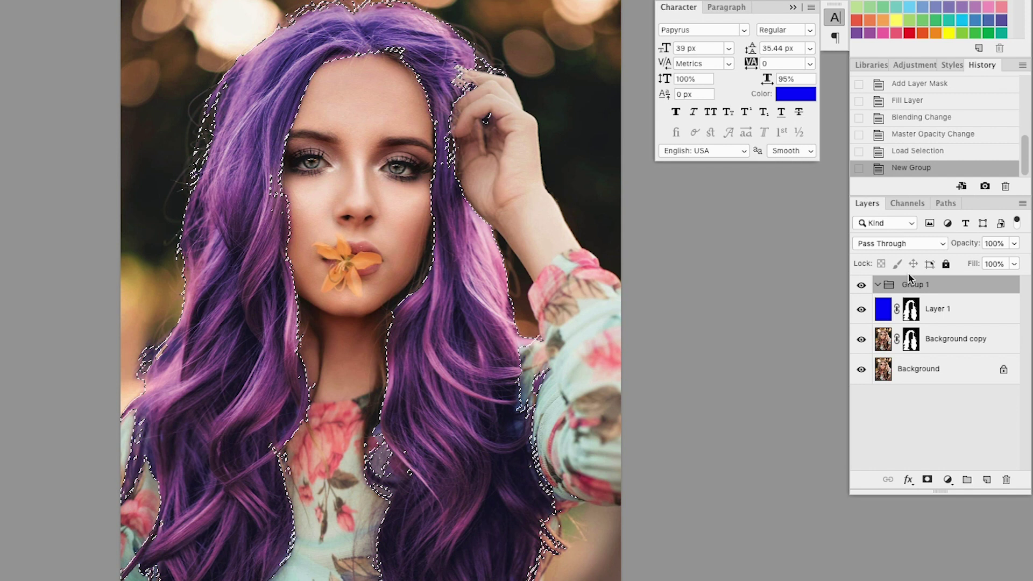
click(926, 479)
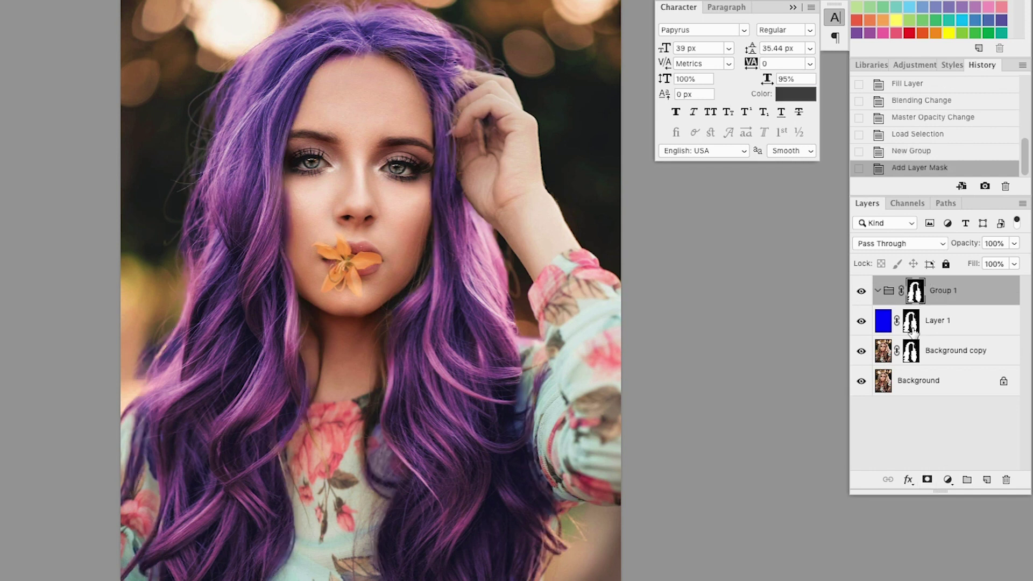
Delete Layer 1's own mask and move the blue layer into the masked group
right_click(913, 331)
click(807, 350)
drag(946, 320, 952, 308)
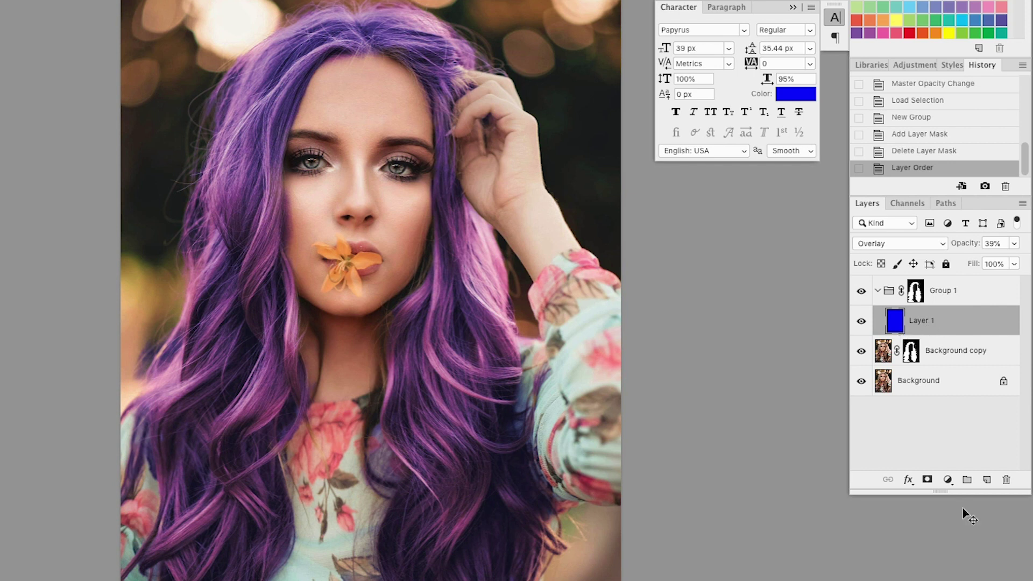
Add a Hue/Saturation adjustment layer above the blue layer and colorize the hair with hue 355 and saturation 47
click(947, 480)
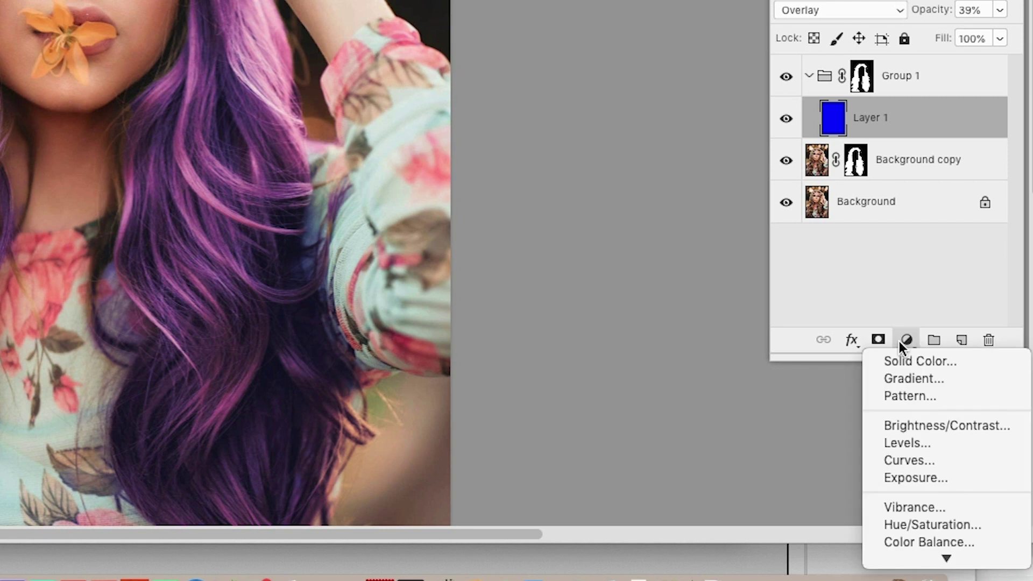
click(931, 525)
drag(516, 34, 186, 105)
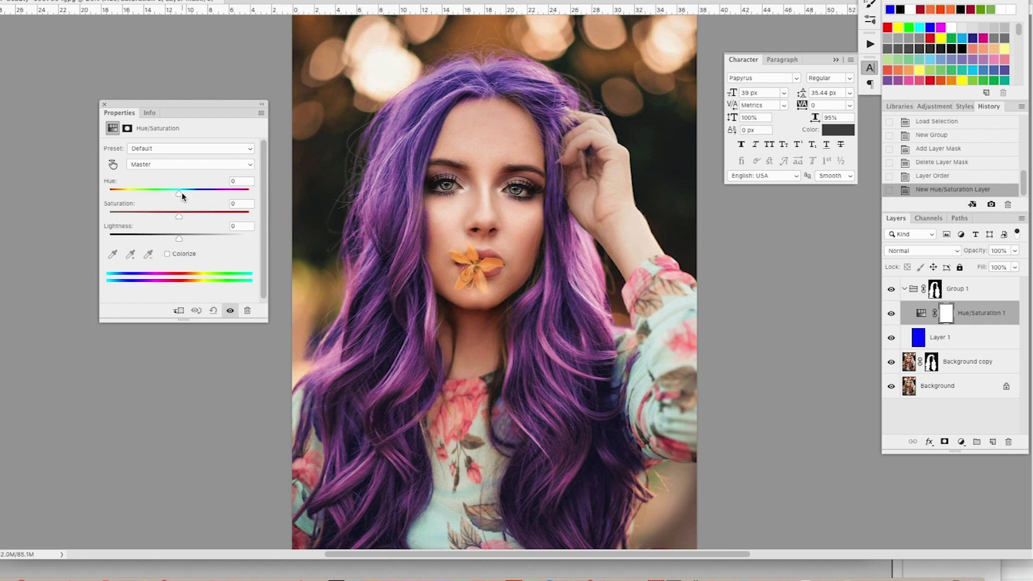
mouse_move(180, 193)
mouse_down()
mouse_move(189, 193)
mouse_move(105, 189)
mouse_move(238, 191)
mouse_move(185, 192)
mouse_up()
click(166, 255)
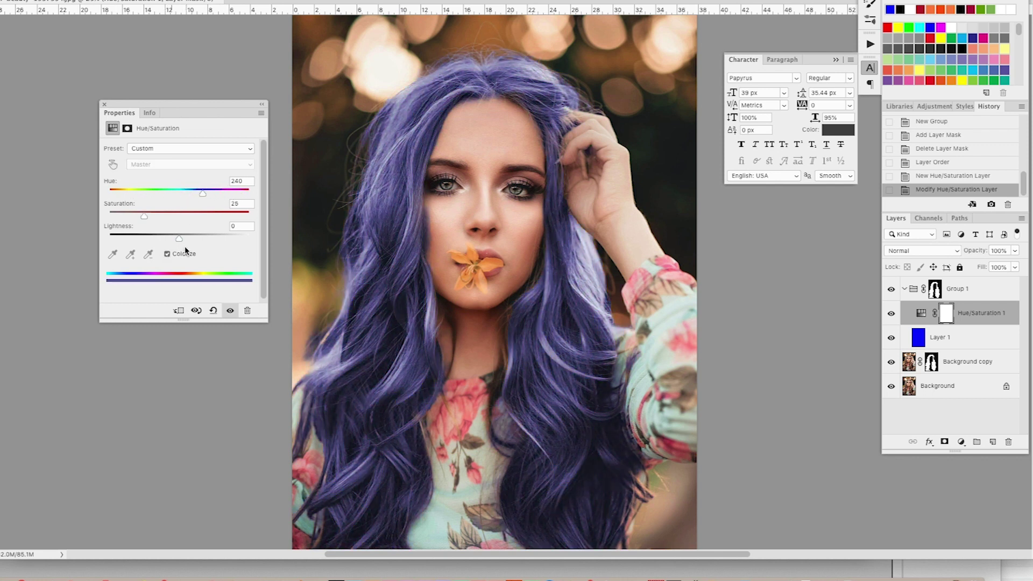
drag(215, 196, 230, 196)
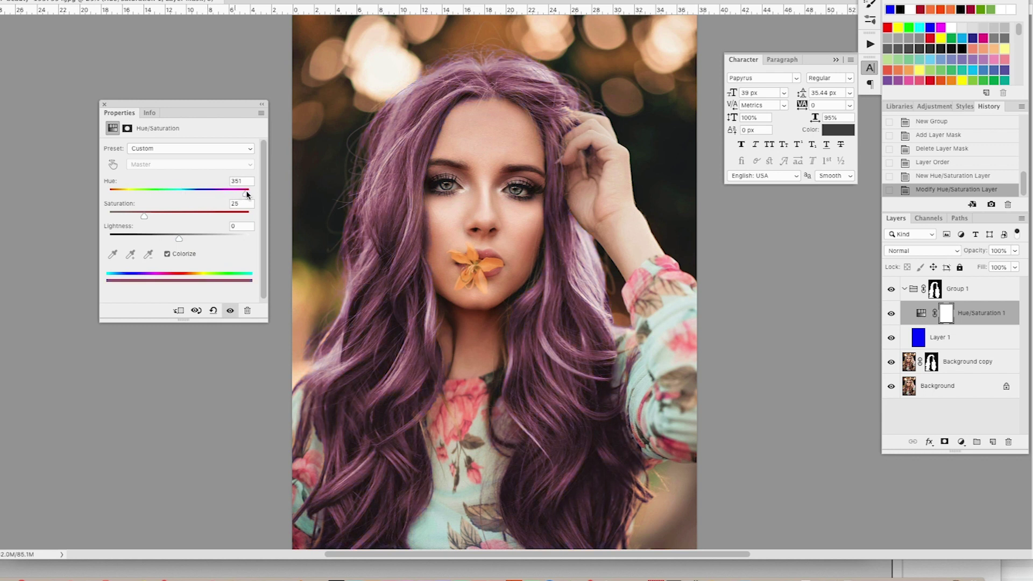
drag(163, 213, 188, 214)
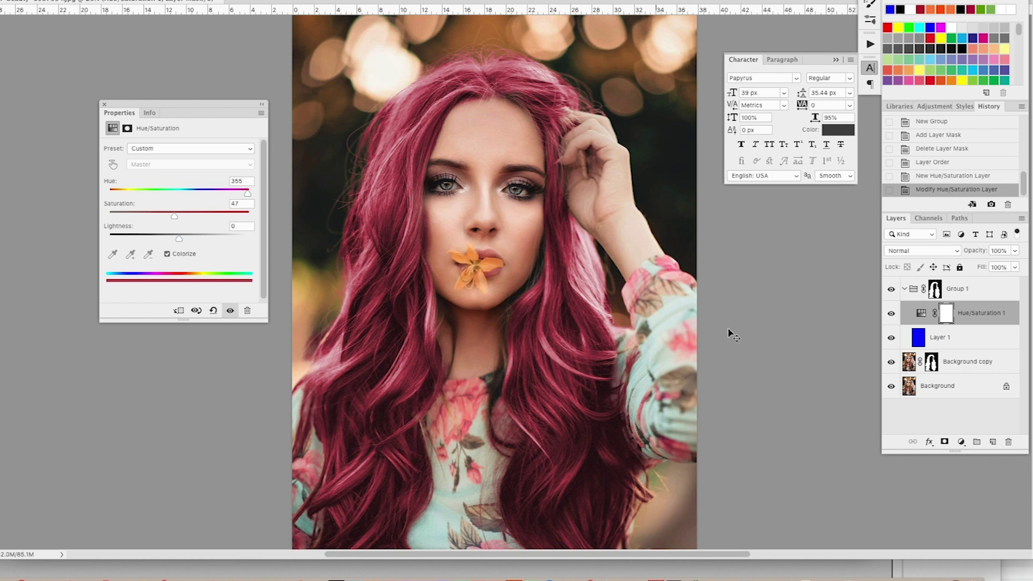
Target Group 1's layer mask and set up the soft Brush tool with a size of 39 px
scroll(496, 371, down, 3)
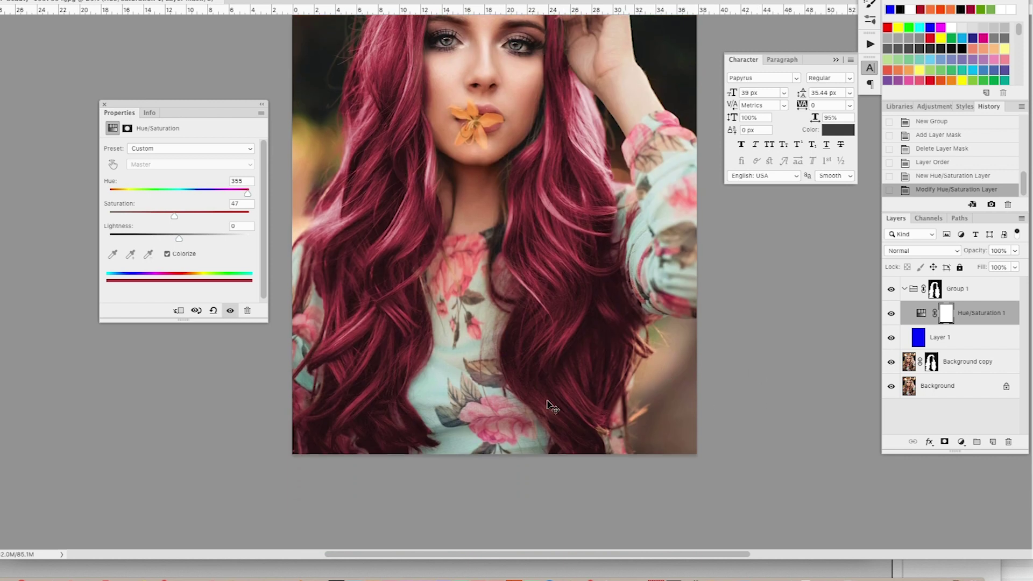
scroll(552, 406, up, 1)
scroll(414, 393, up, 1)
scroll(417, 391, up, 1)
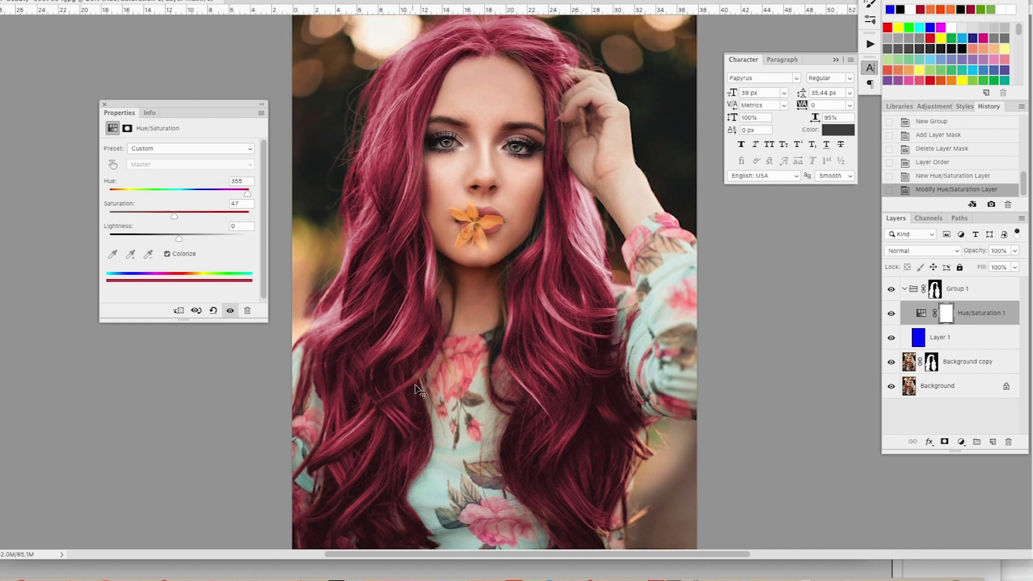
click(936, 291)
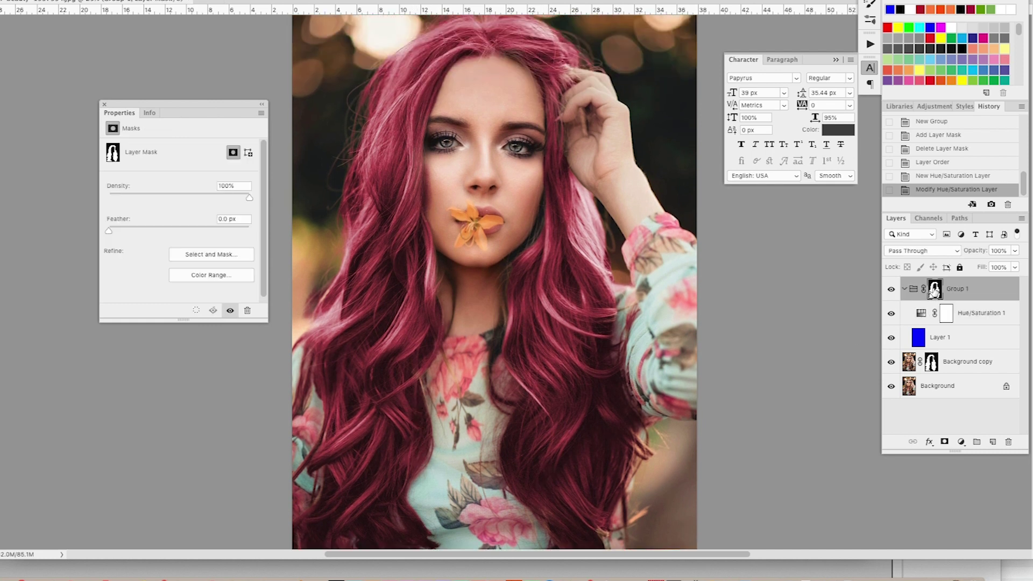
key(super+plus)
key(super+plus)
key(super+plus)
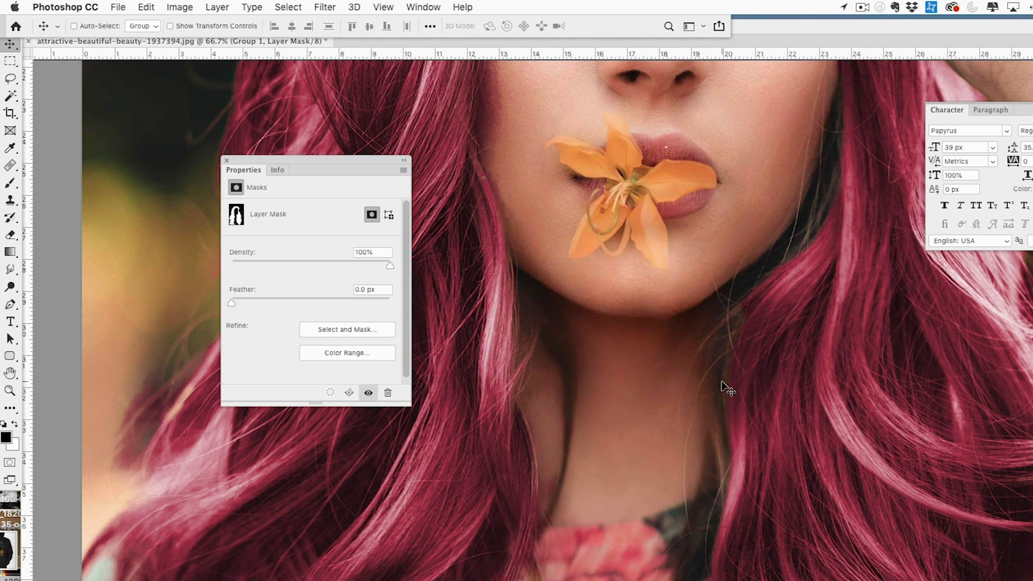
scroll(734, 369, up, 3)
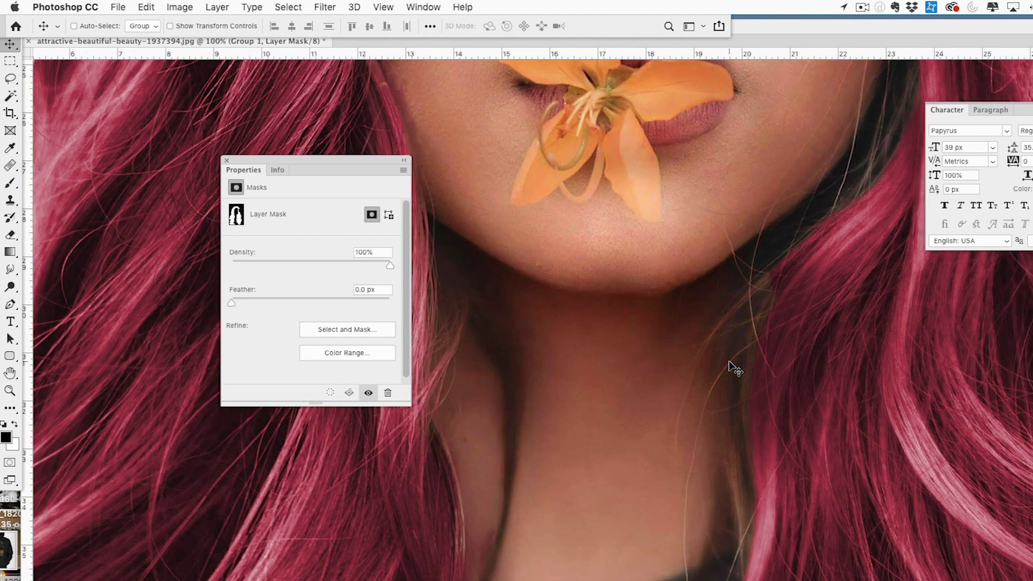
scroll(734, 369, up, 5)
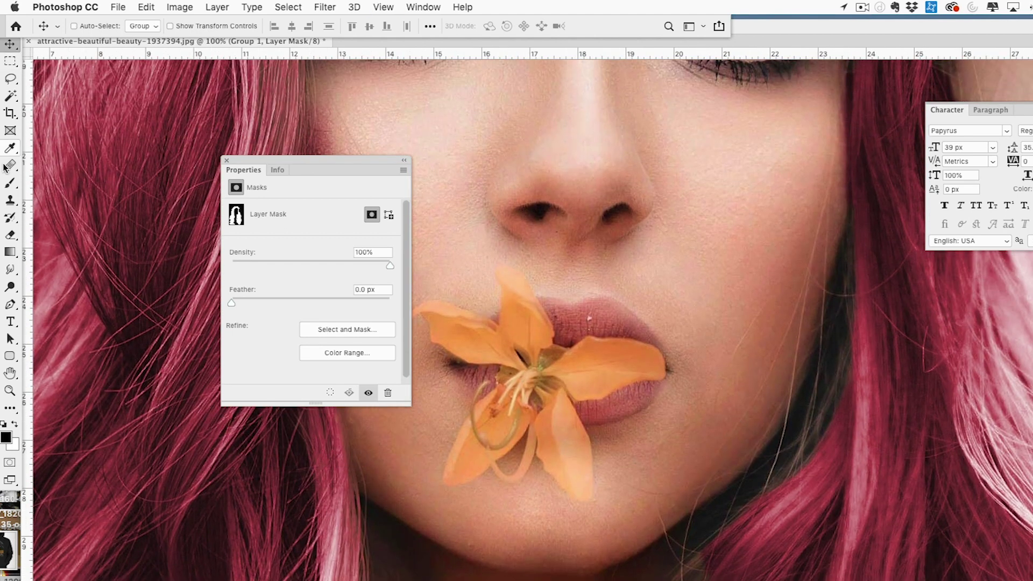
key(b)
click(94, 27)
drag(104, 65, 96, 67)
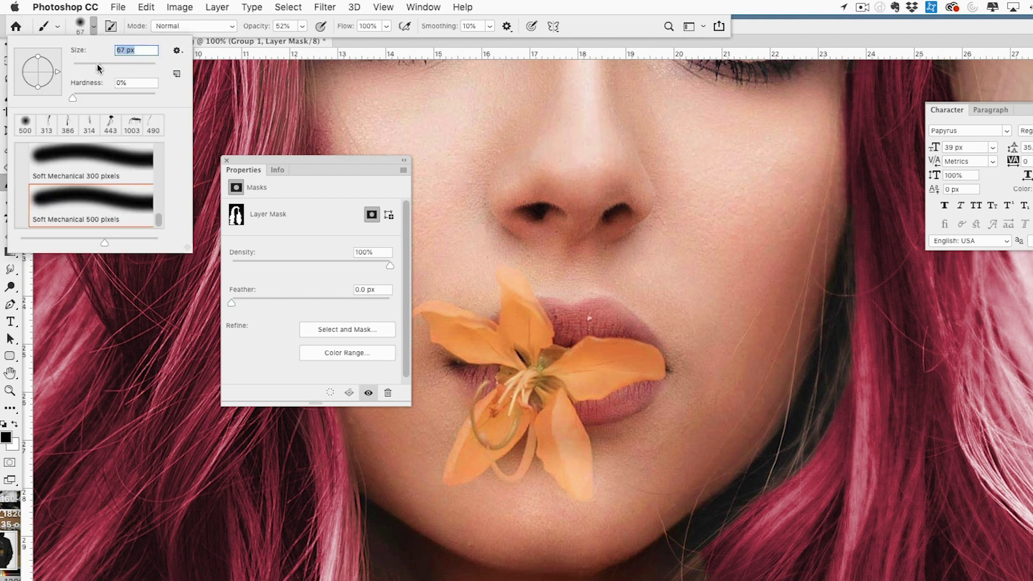
click(226, 161)
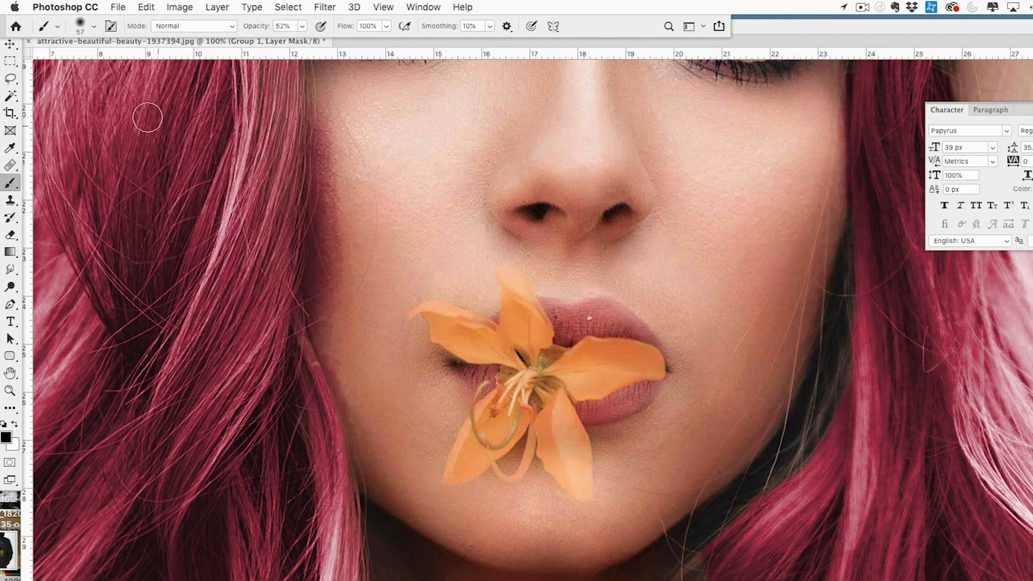
click(93, 26)
click(86, 67)
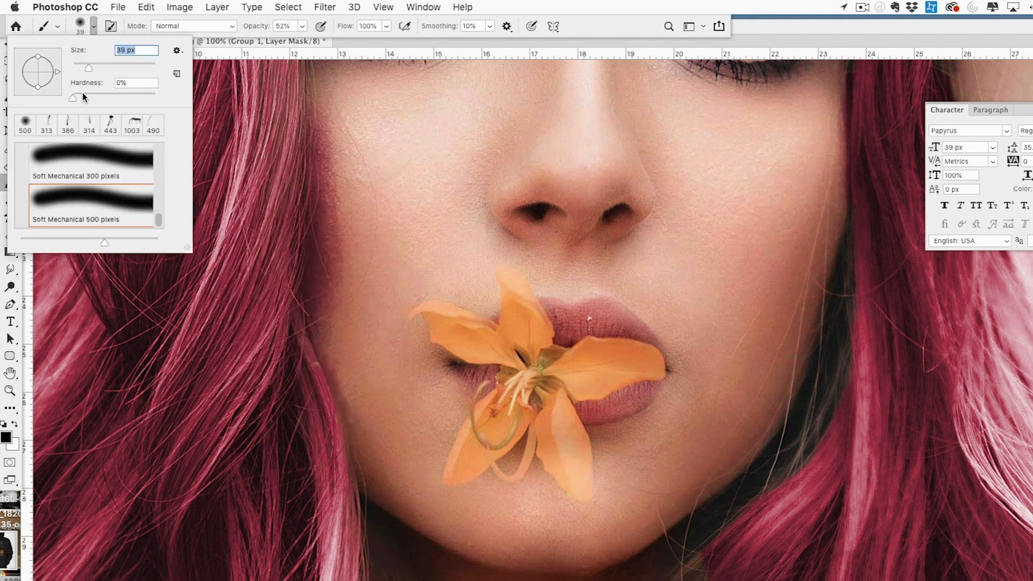
Paint white on the group mask over the uncolored dark hair beside the jaw and down the right-hand side of the neck
mouse_move(842, 355)
mouse_down()
mouse_move(826, 437)
mouse_move(838, 332)
mouse_up()
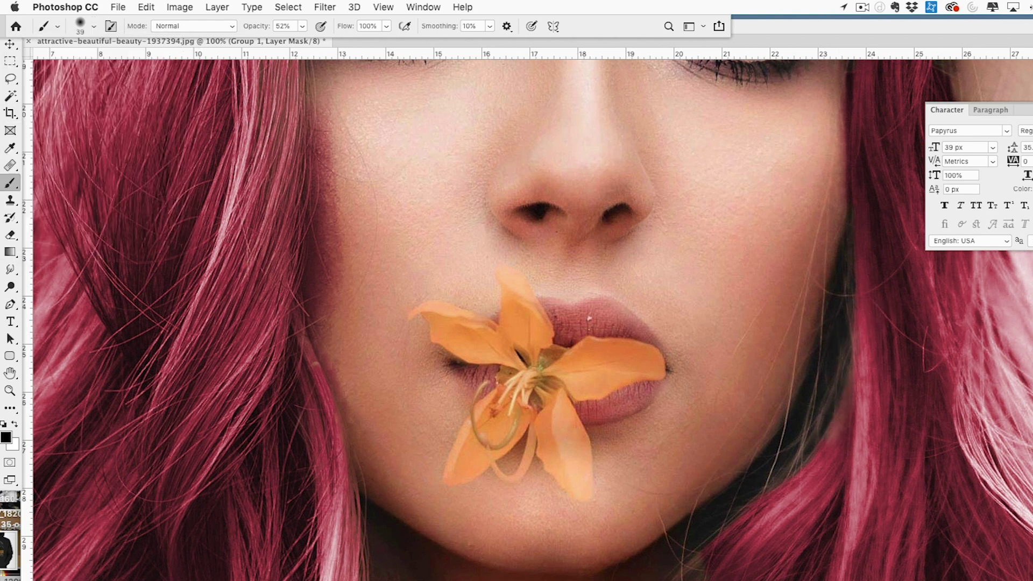
click(14, 426)
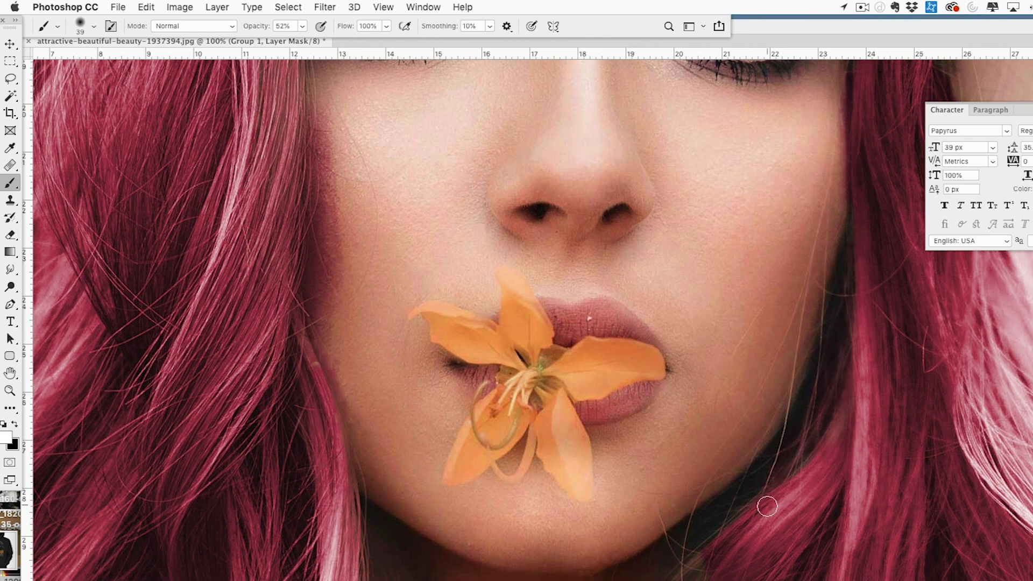
scroll(767, 503, down, 5)
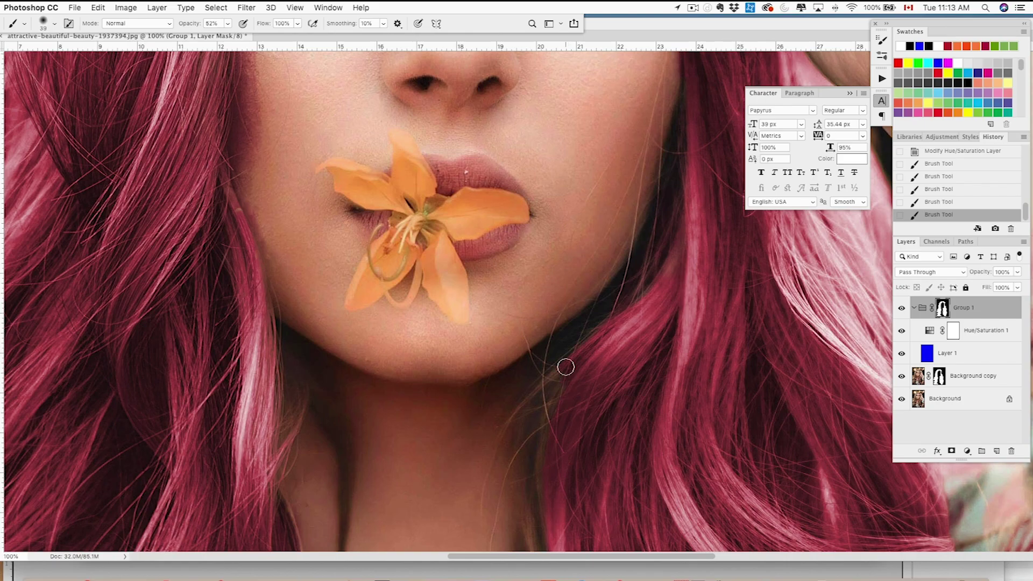
mouse_move(565, 367)
mouse_down()
mouse_move(542, 386)
mouse_move(528, 412)
mouse_move(563, 389)
mouse_move(544, 487)
mouse_up()
scroll(552, 482, down, 2)
scroll(552, 479, down, 4)
mouse_move(541, 404)
mouse_down()
mouse_move(523, 475)
mouse_move(544, 491)
mouse_move(541, 530)
mouse_up()
scroll(554, 491, down, 2)
scroll(555, 491, down, 6)
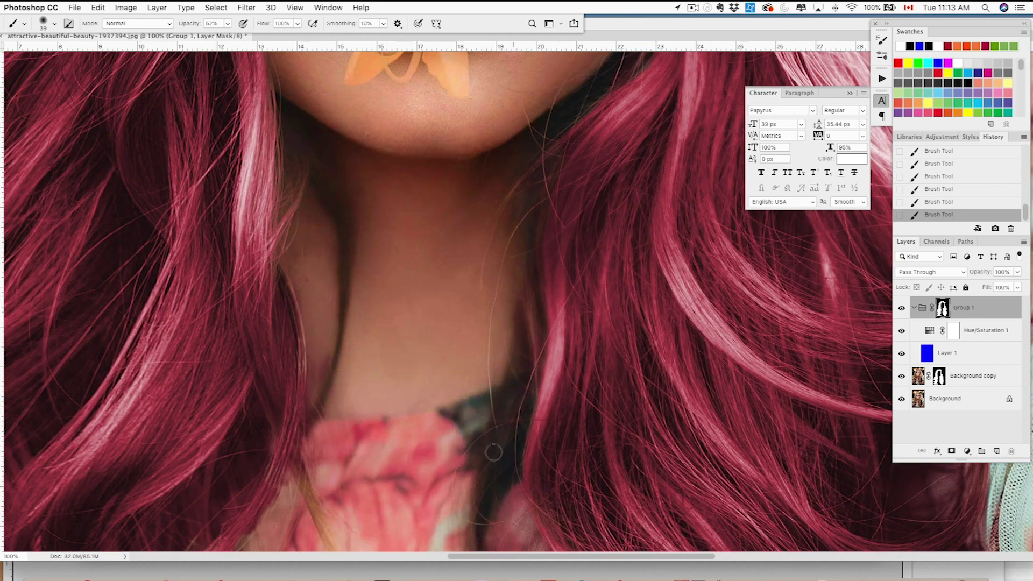
Reduce the brush to 14 px and paint white over the uncolored hair tips at the lower end of the right-hand curls
scroll(398, 446, down, 4)
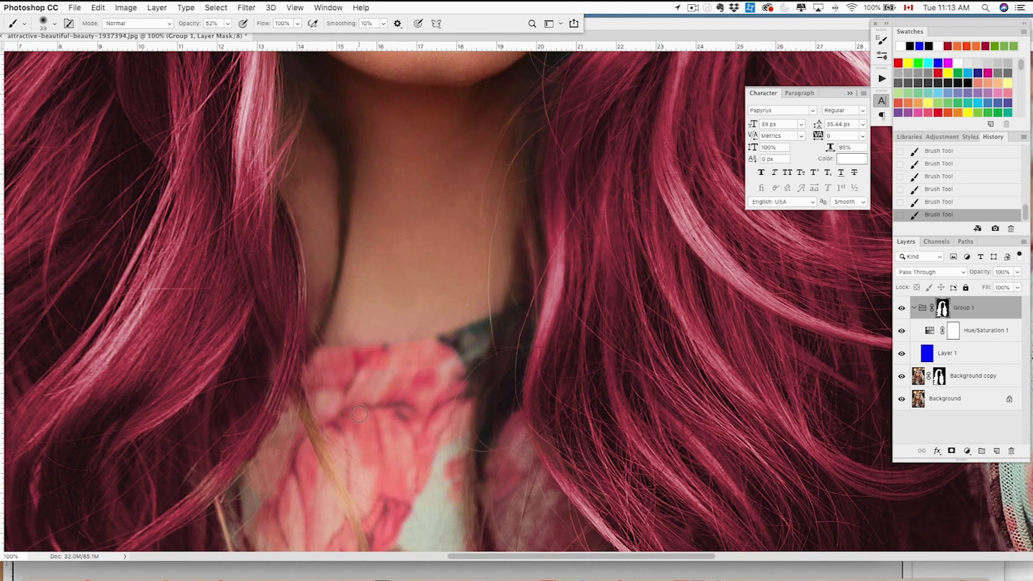
scroll(360, 414, down, 7)
scroll(262, 342, left, 5)
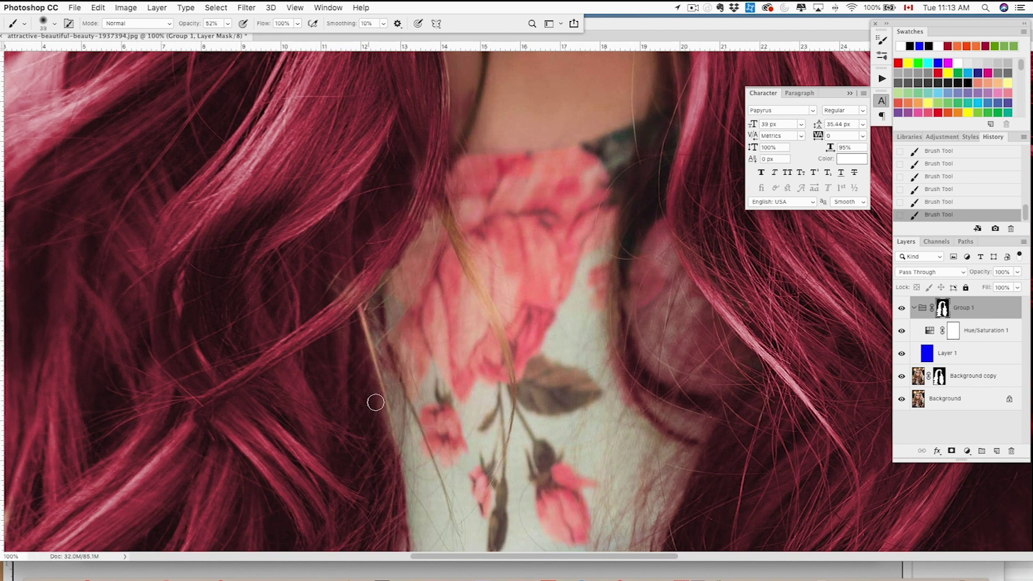
scroll(330, 246, down, 1)
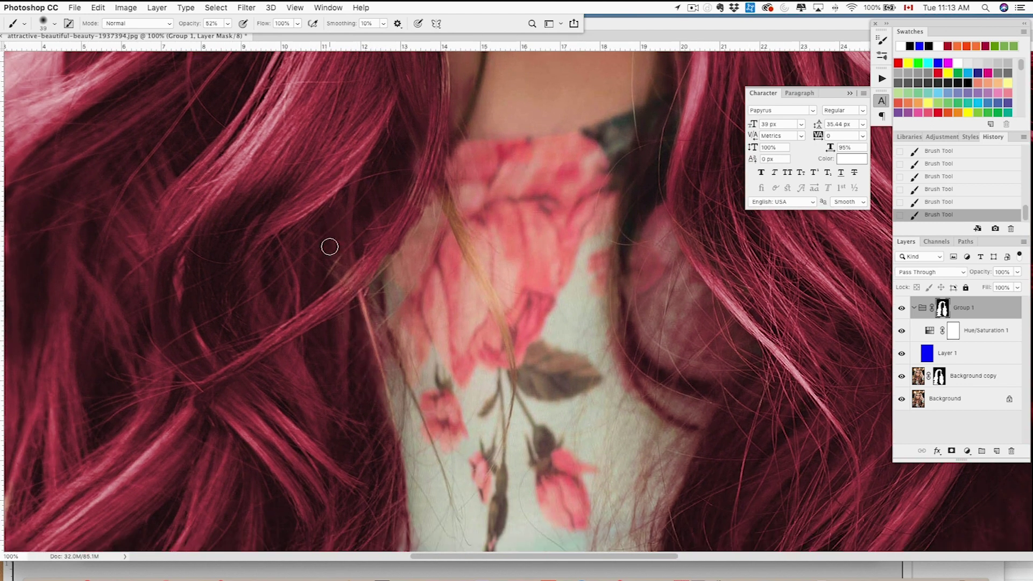
click(55, 23)
drag(42, 60, 37, 60)
scroll(508, 422, down, 10)
scroll(582, 343, right, 5)
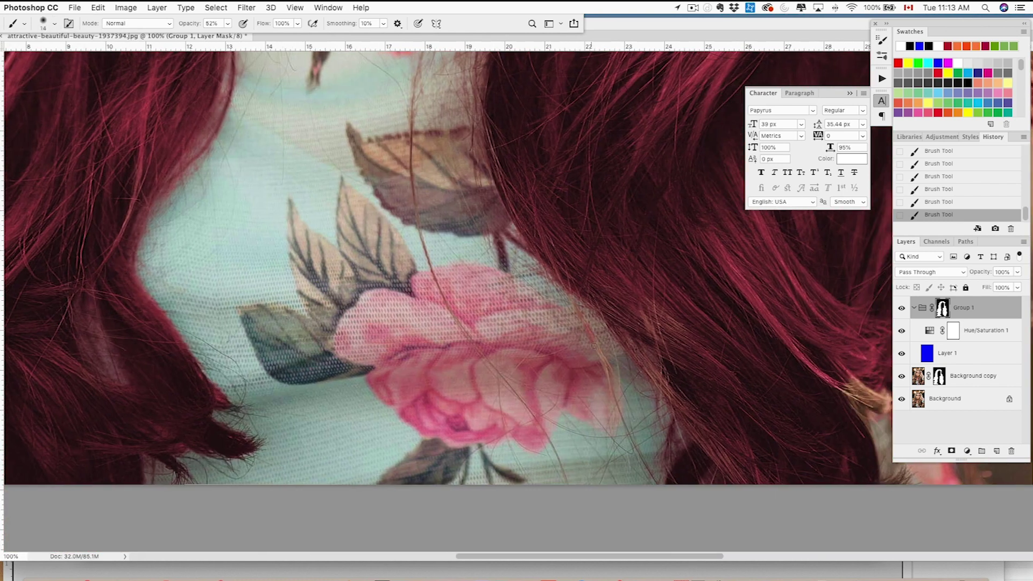
key(super+z)
scroll(605, 366, right, 5)
scroll(605, 365, up, 2)
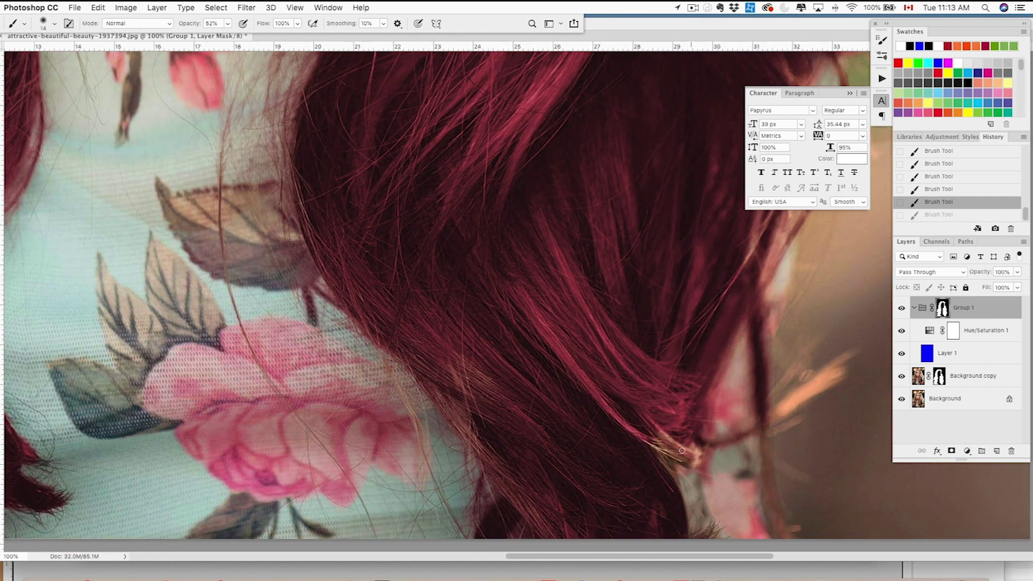
drag(657, 448, 695, 456)
scroll(666, 448, right, 3)
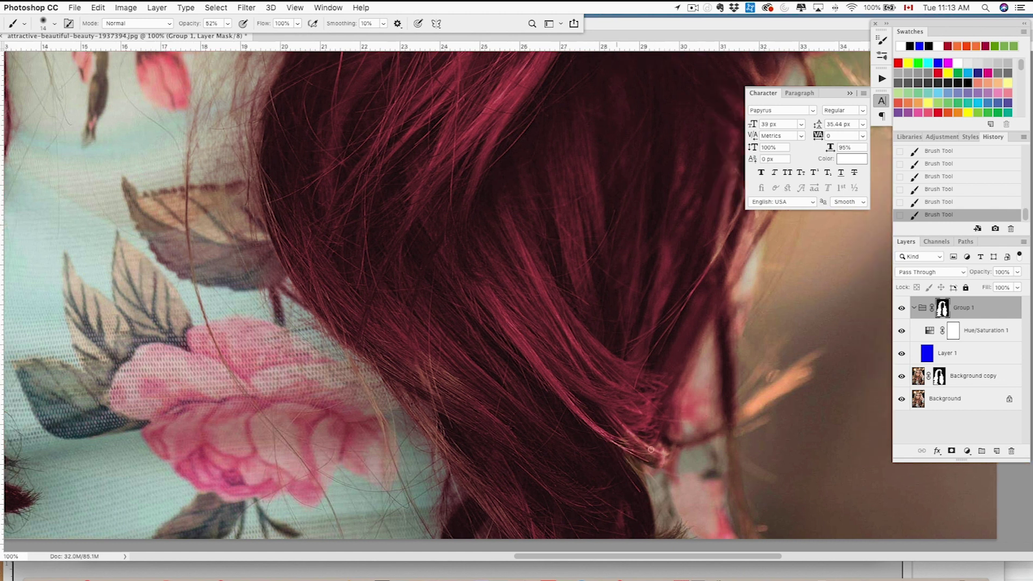
Paint white on the group mask over the stray orange lock sticking out over the background beside the lower right-hand hair
scroll(501, 335, right, 10)
key(super+plus)
scroll(371, 323, down, 5)
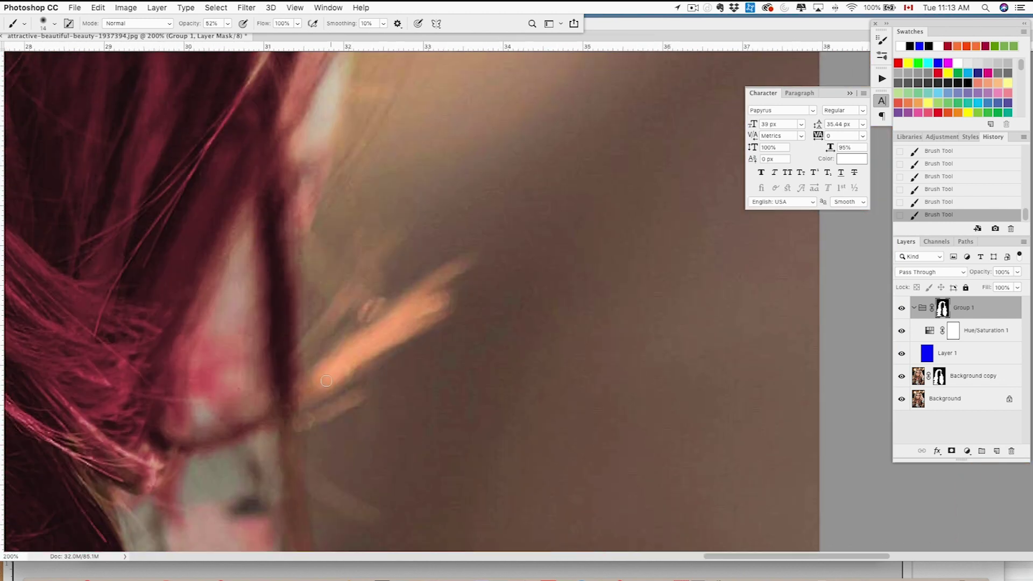
drag(316, 384, 377, 346)
scroll(307, 357, down, 4)
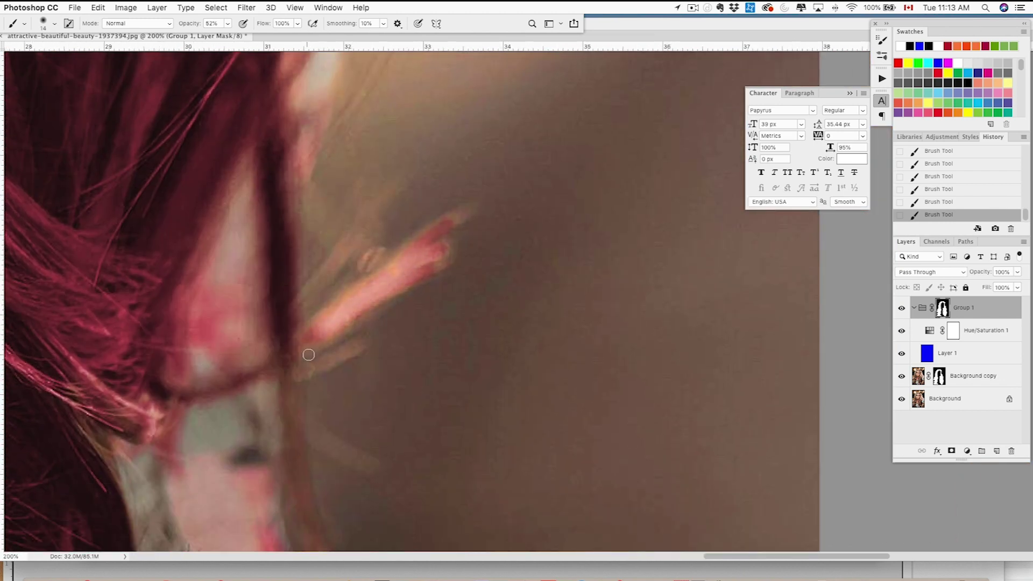
Paint the thin strand hanging below the stray lock and the nearby lower hair edge into the group mask
scroll(297, 337, left, 3)
mouse_move(323, 314)
mouse_down()
mouse_move(346, 432)
mouse_move(326, 338)
mouse_up()
key(super+z)
mouse_move(320, 293)
mouse_down()
mouse_move(328, 451)
mouse_move(338, 437)
mouse_move(338, 446)
mouse_up()
drag(133, 344, 147, 423)
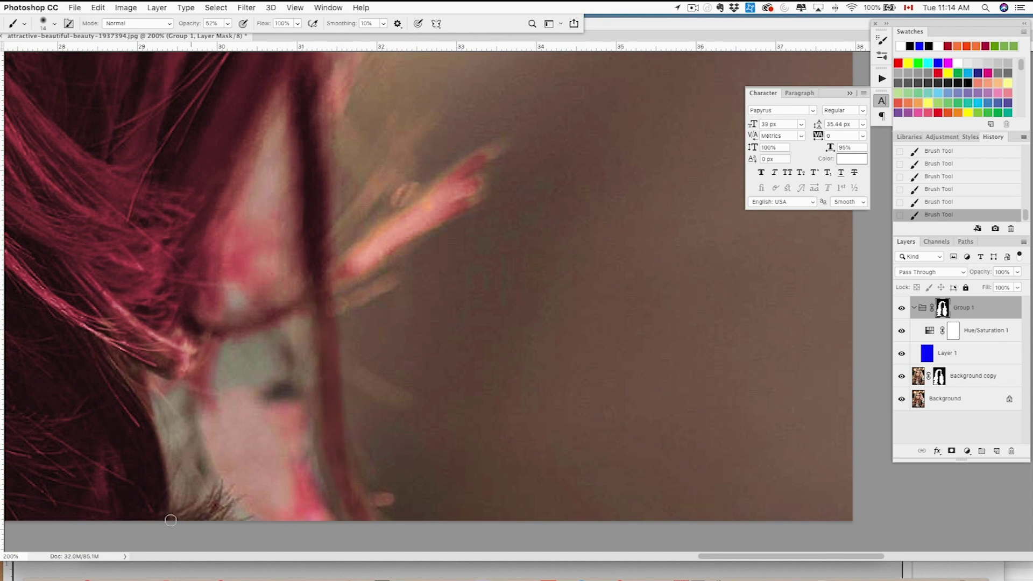
Examine the recolored hair across the whole image
key(super+minus)
key(super+minus)
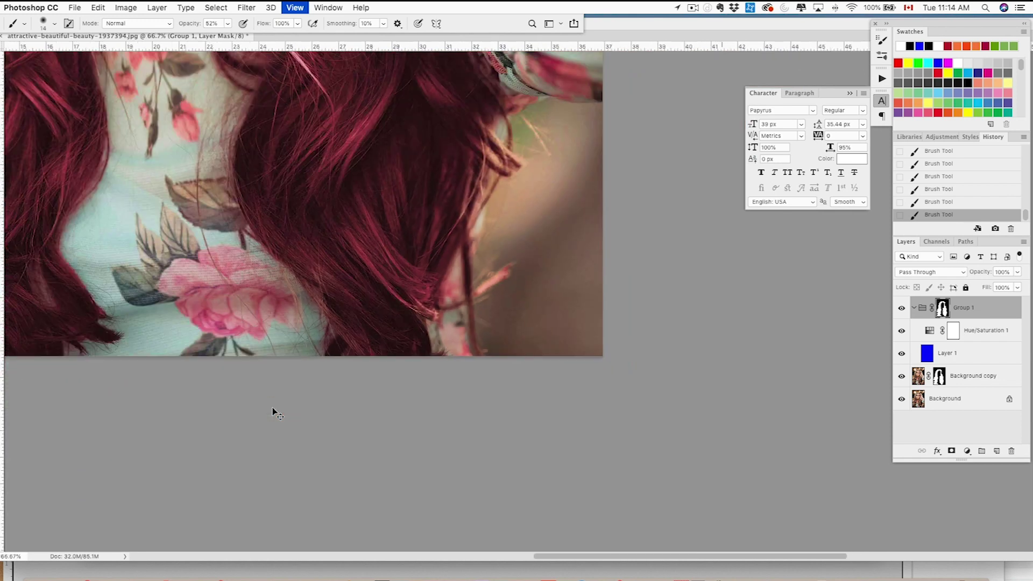
key(super+minus)
scroll(323, 301, down, 5)
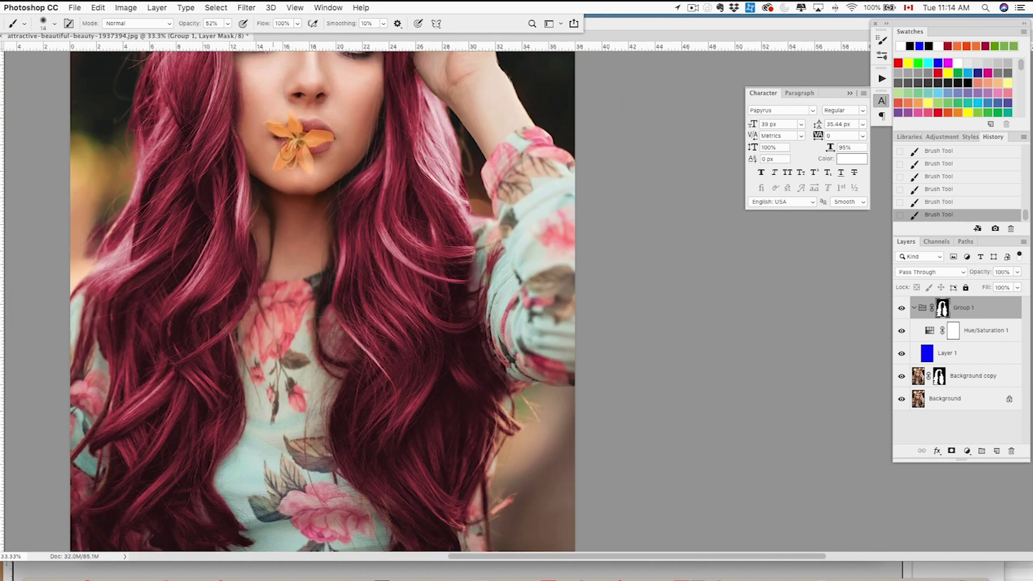
scroll(273, 407, up, 10)
scroll(272, 407, left, 2)
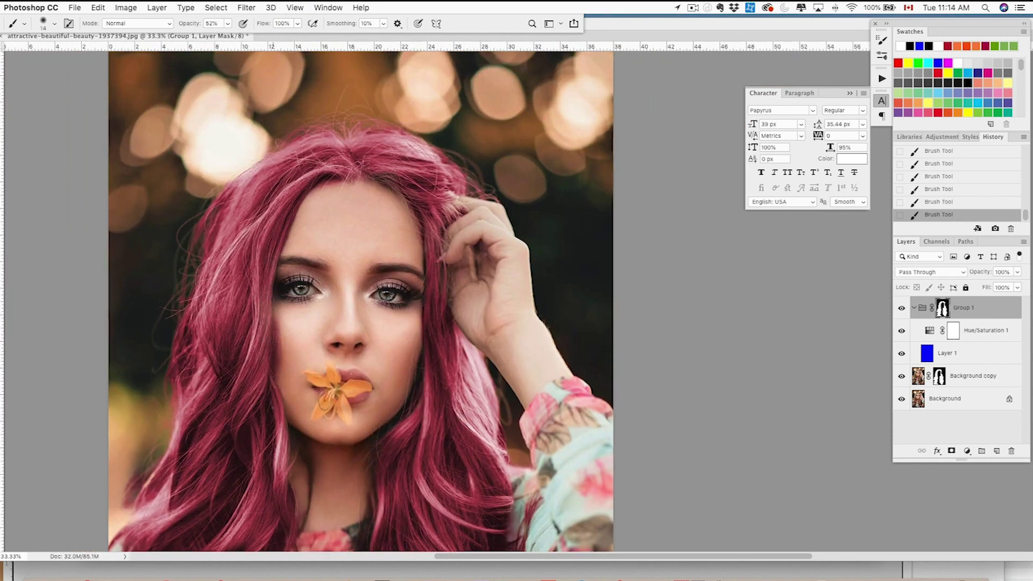
scroll(272, 407, down, 6)
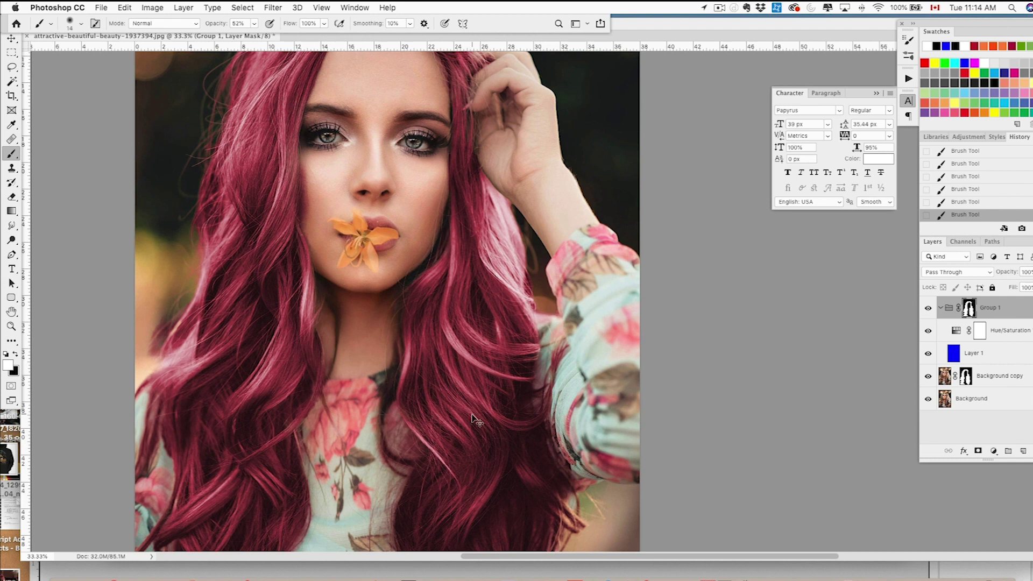
key(super+minus)
key(super+minus)
key(super+plus)
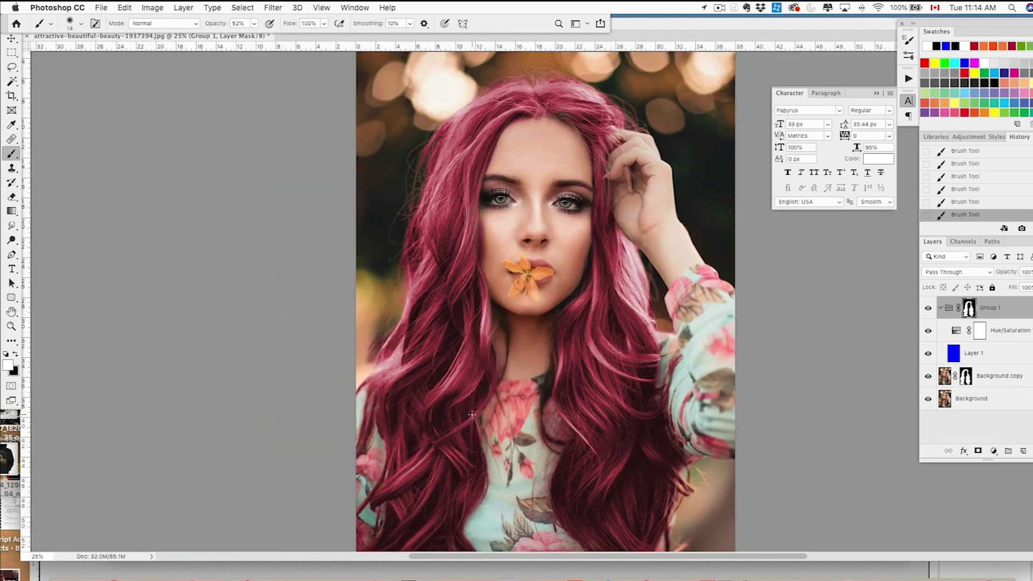
Make black the foreground color and enlarge the brush to 55 px for cleaning up the group mask around the face
key(super+plus)
key(super+plus)
key(super+plus)
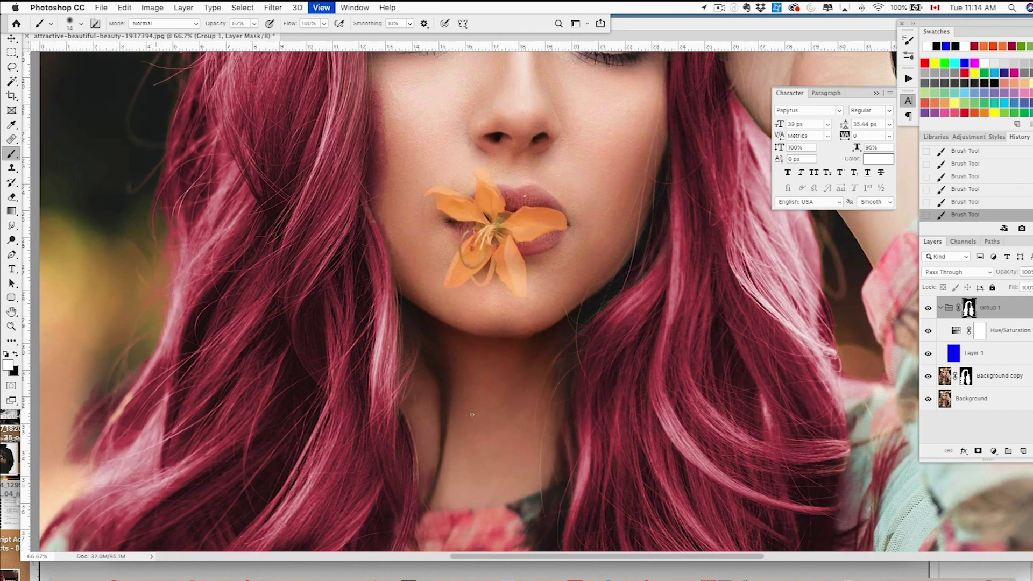
scroll(479, 412, up, 5)
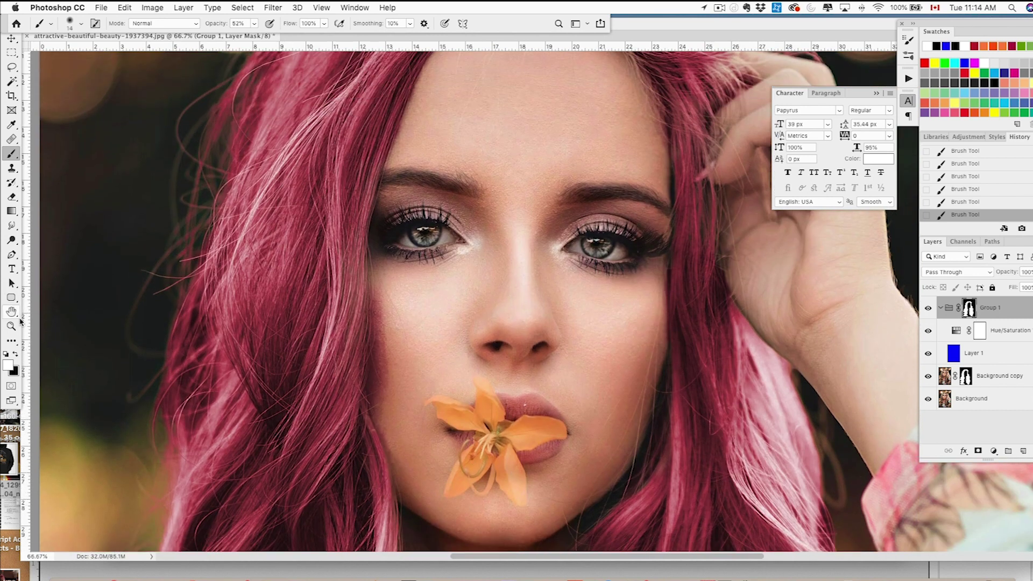
click(15, 354)
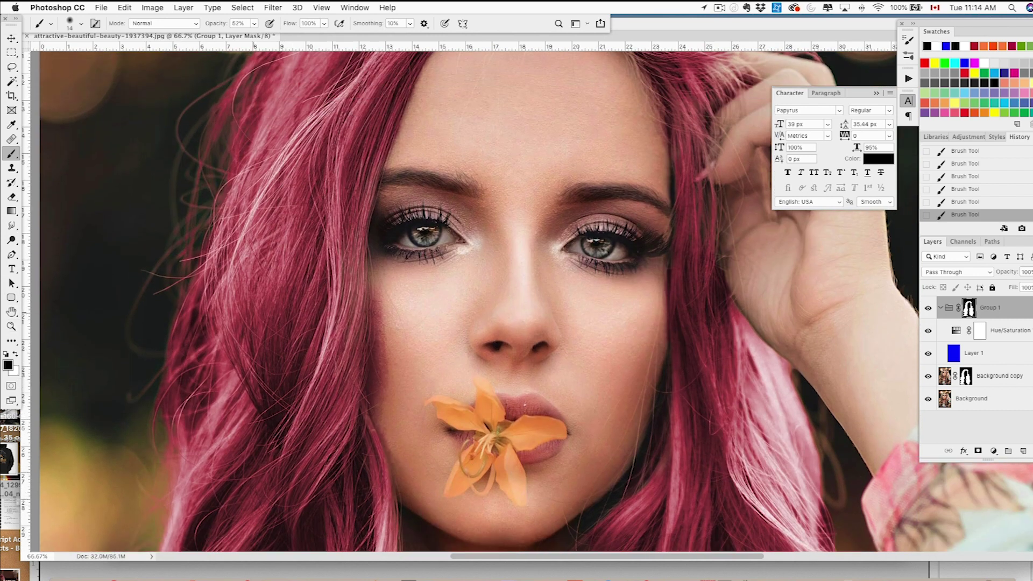
click(81, 24)
drag(76, 61, 82, 61)
click(390, 362)
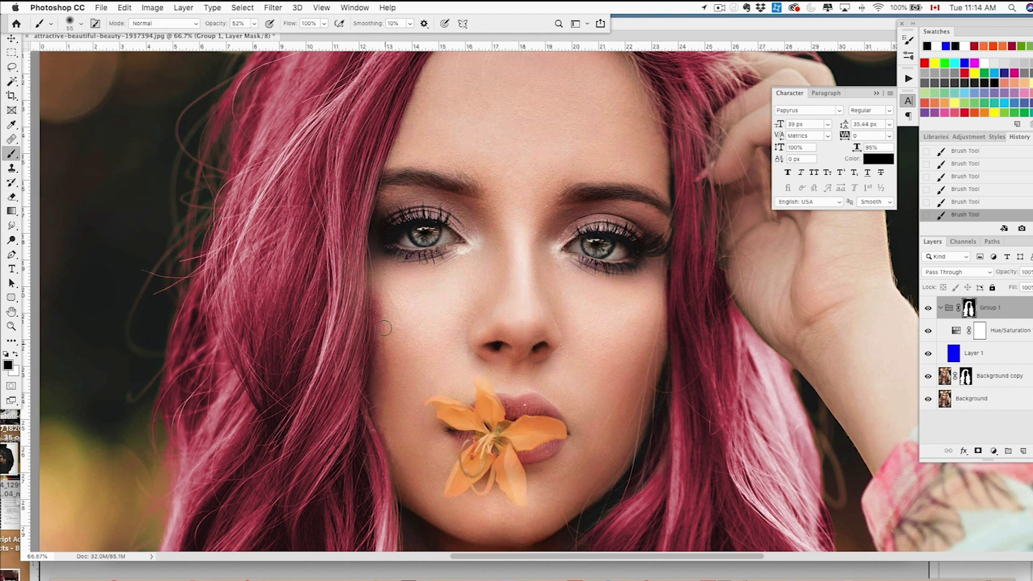
Reopen the Hue/Saturation adjustment inside the group and shift the hair color's hue to 351
scroll(500, 351, up, 4)
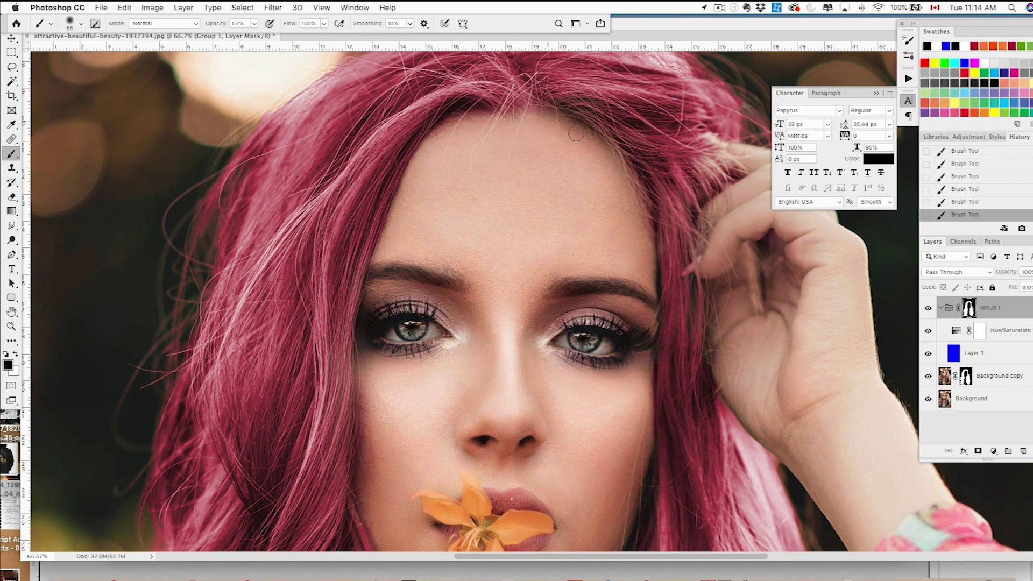
scroll(540, 282, up, 2)
scroll(542, 276, down, 6)
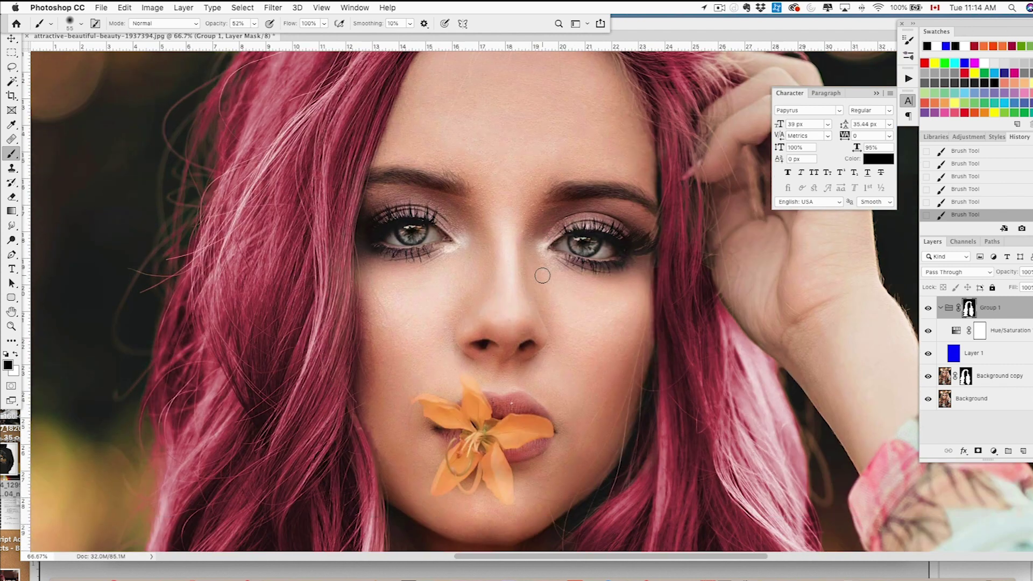
scroll(542, 276, down, 4)
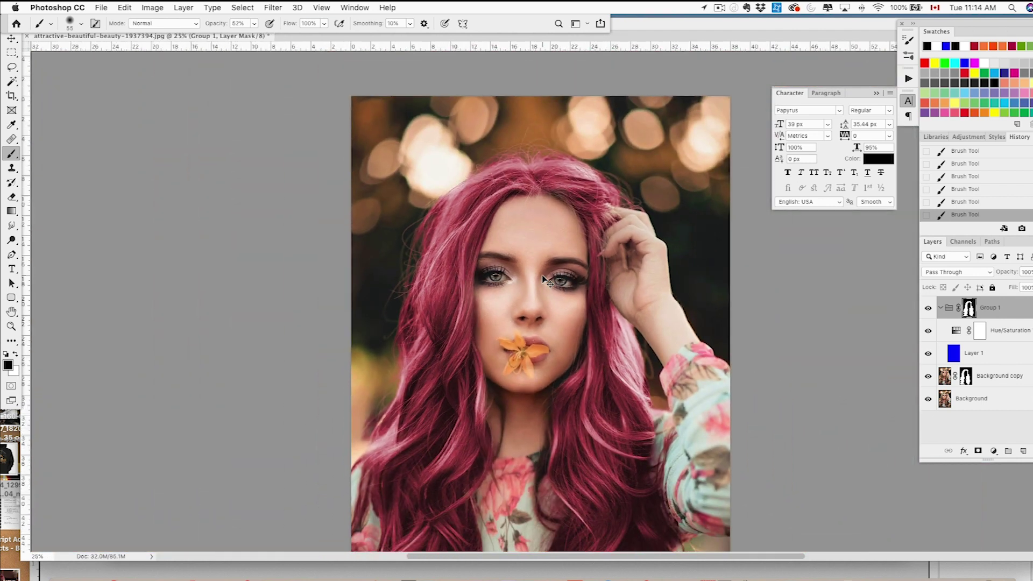
scroll(545, 279, up, 1)
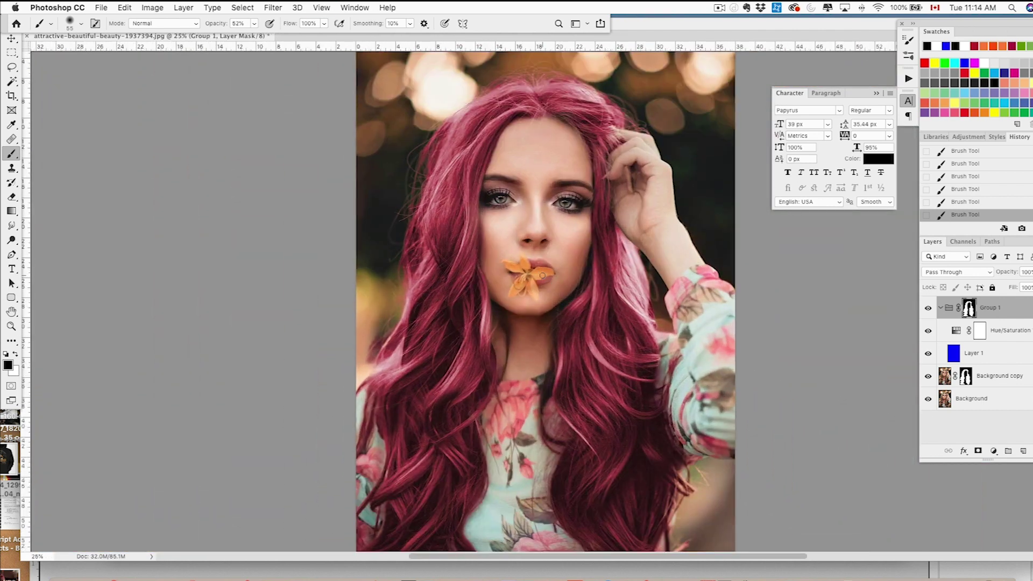
double_click(956, 331)
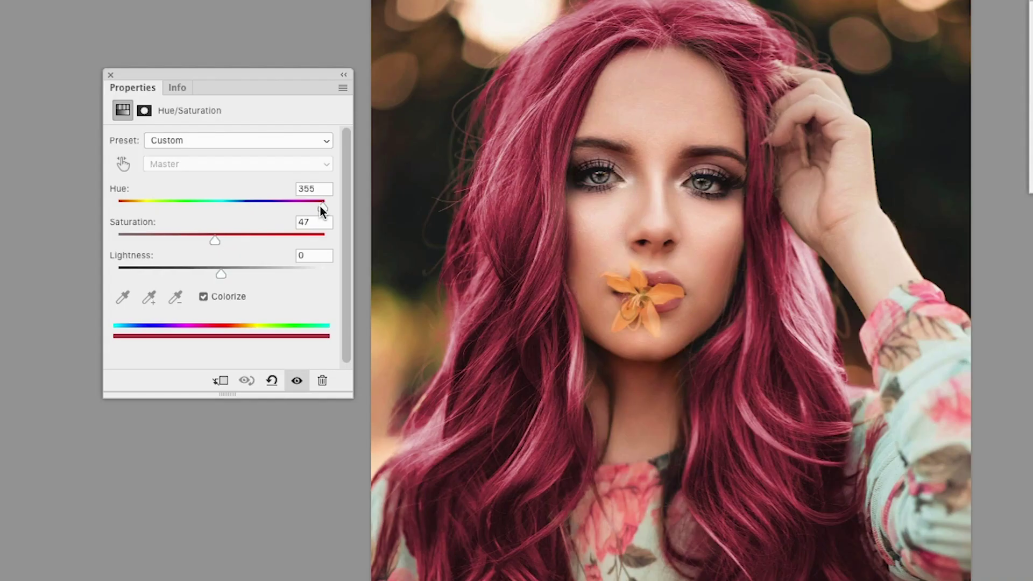
mouse_move(323, 218)
mouse_down()
mouse_move(132, 206)
mouse_move(300, 206)
mouse_move(127, 202)
mouse_move(309, 209)
mouse_up()
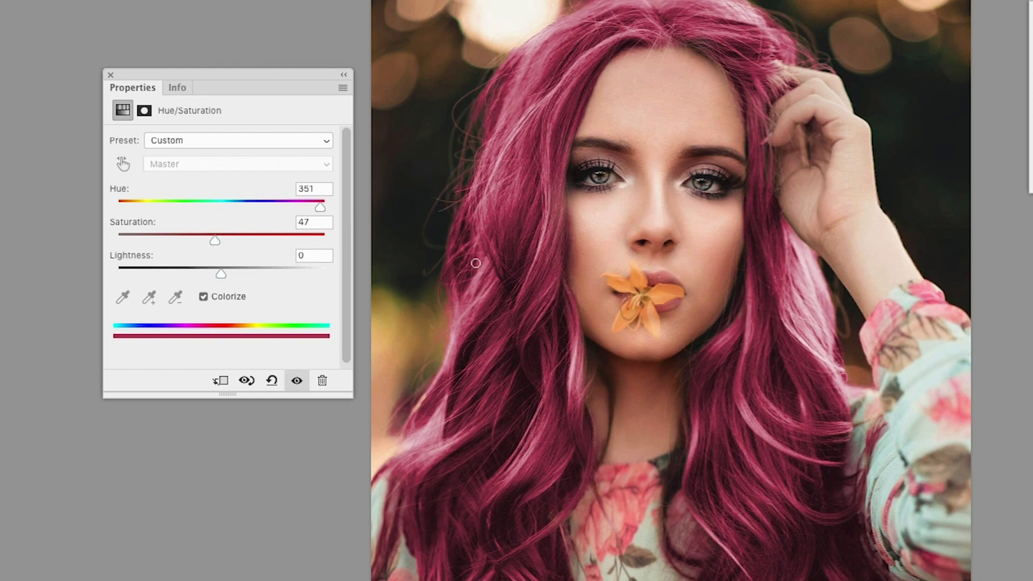